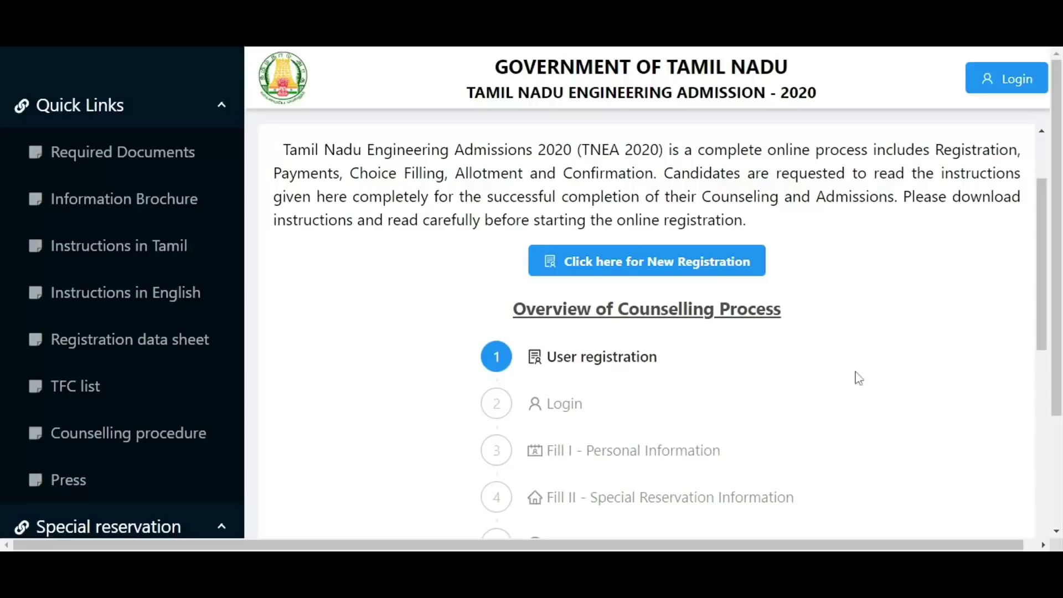
# Step: From the counselling process overview, start a new candidate registration via 'Click here for New Registration'
pyautogui.scroll(-7, 858, 379)
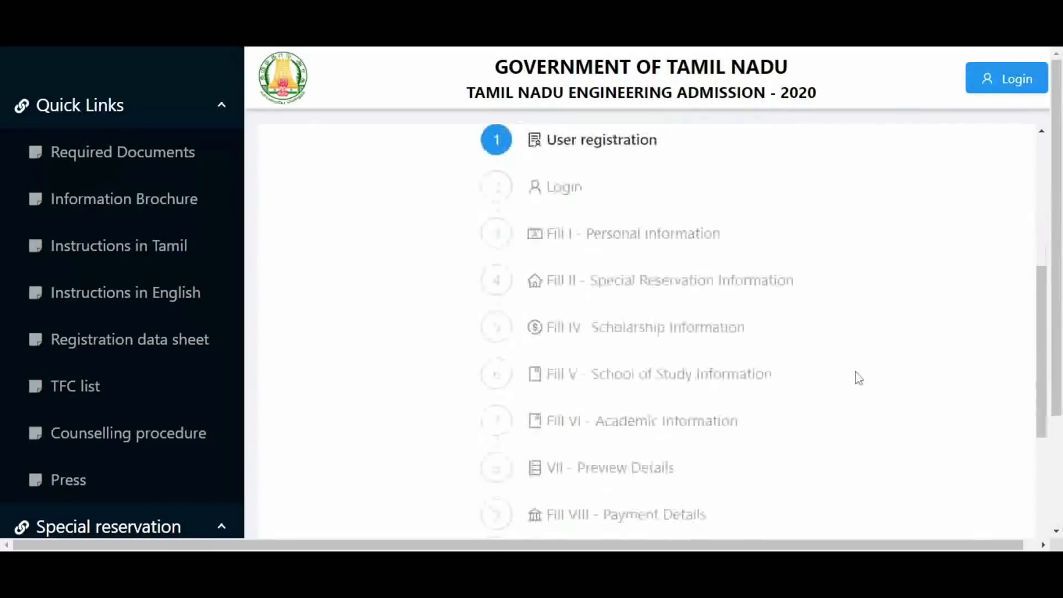
pyautogui.scroll(2, 859, 378)
pyautogui.scroll(7, 859, 379)
pyautogui.moveTo(858, 378); pyautogui.dragTo(854, 373)
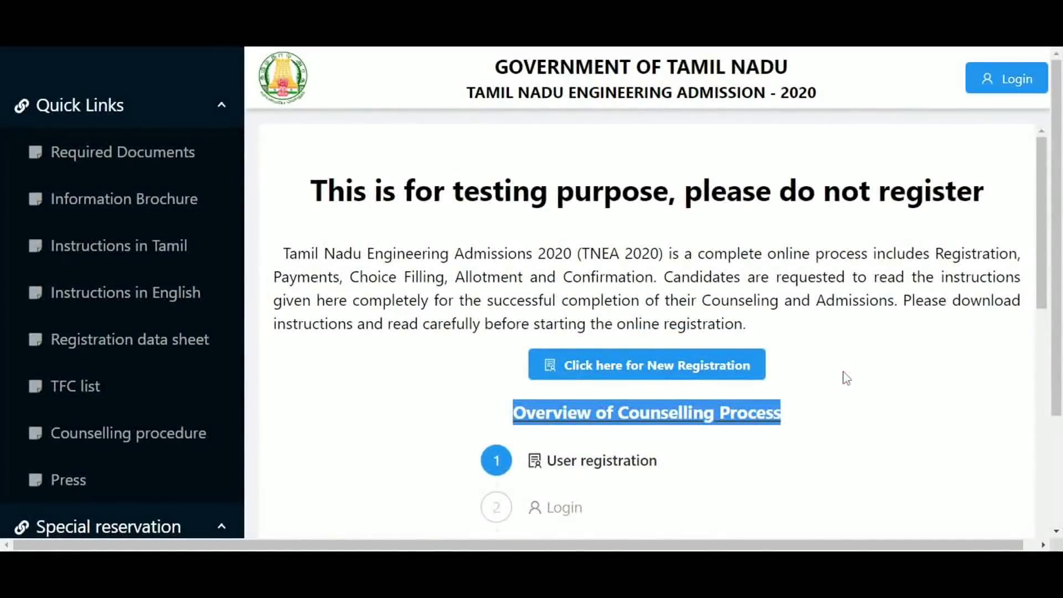
pyautogui.click(743, 368)
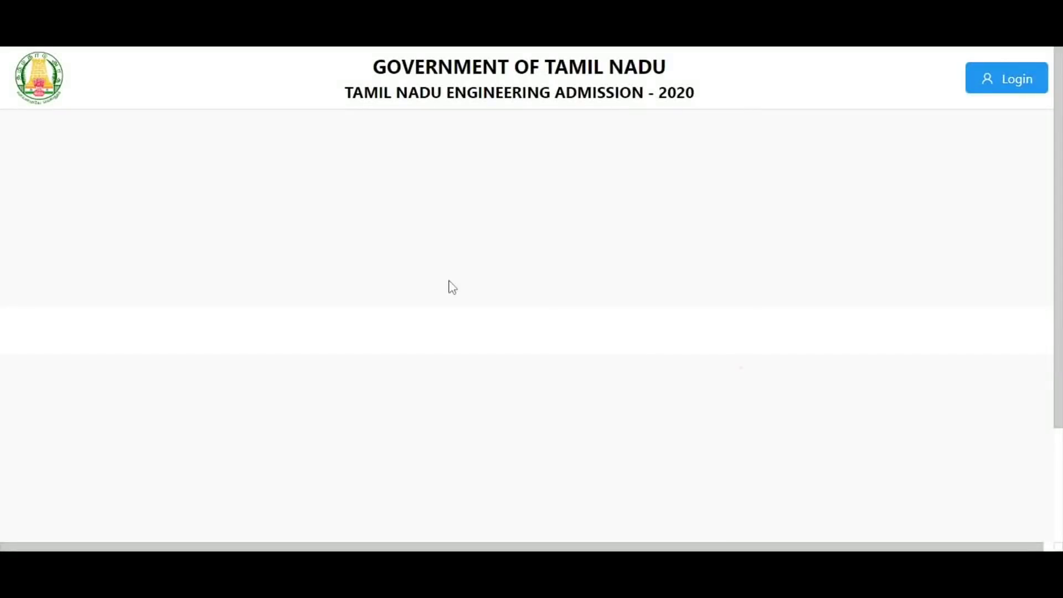
pyautogui.scroll(-2, 452, 287)
pyautogui.scroll(2, 453, 287)
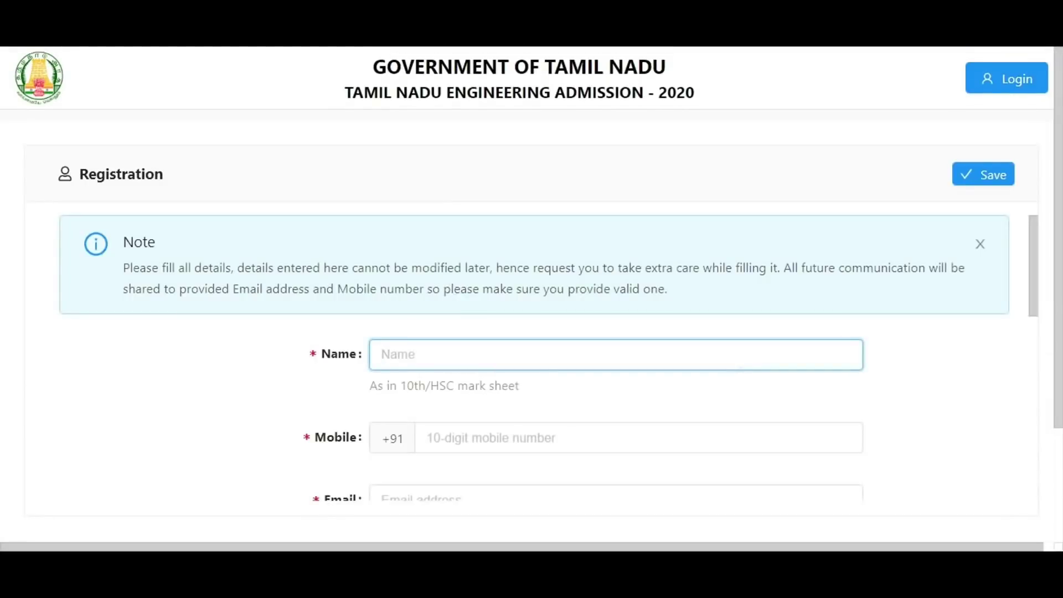
# Step: Enter the candidate's name and mobile number on the registration form
pyautogui.write('DEEPAK S')
pyautogui.press('Tab')
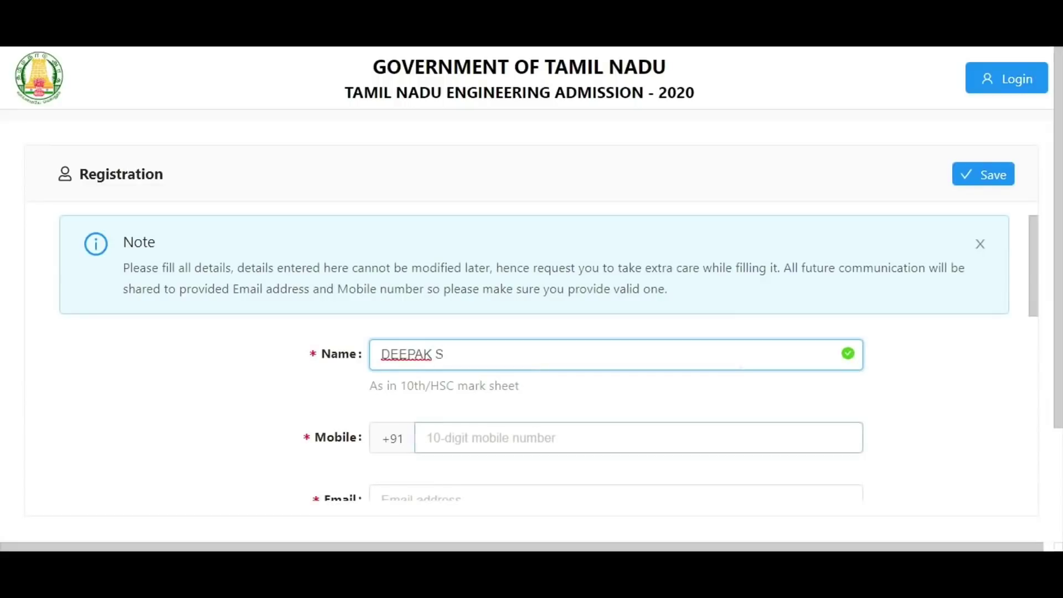
pyautogui.click(447, 435)
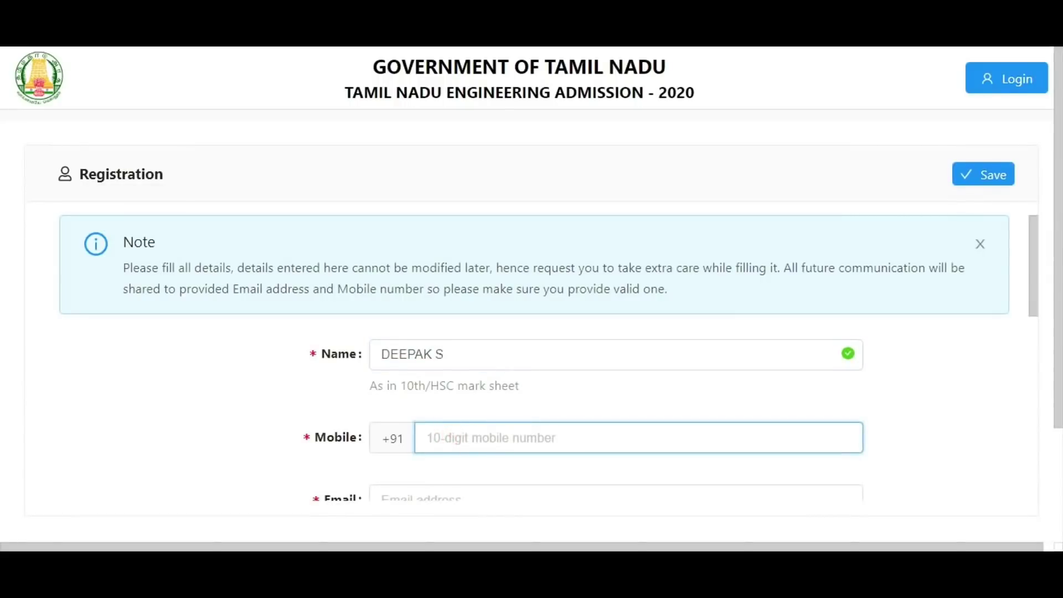
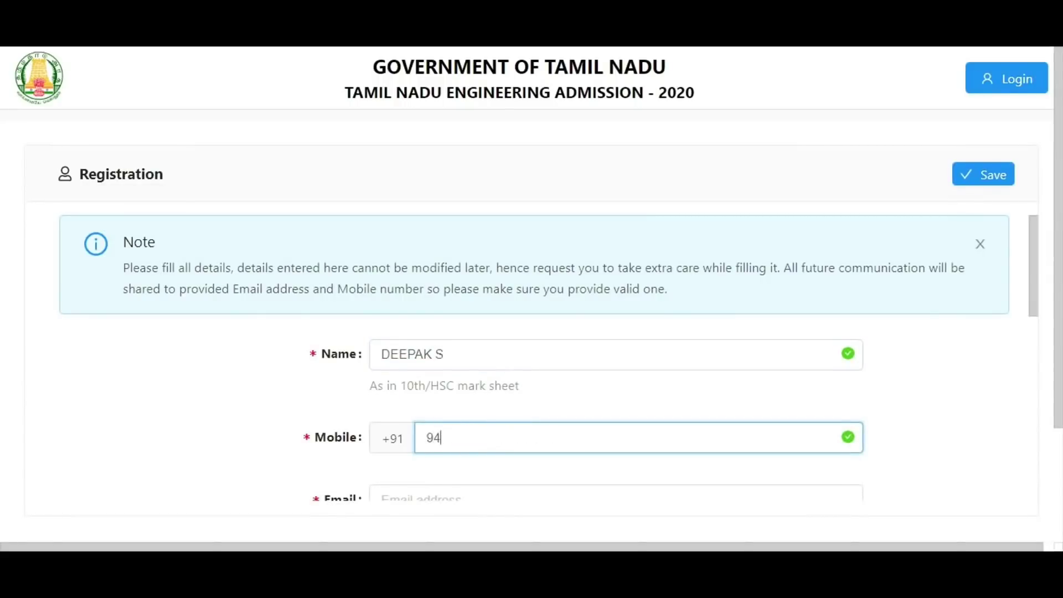
# Step: Fill in the candidate's e-mail address, correcting a mistyped start
pyautogui.scroll(-3, 470, 488)
pyautogui.click(475, 371)
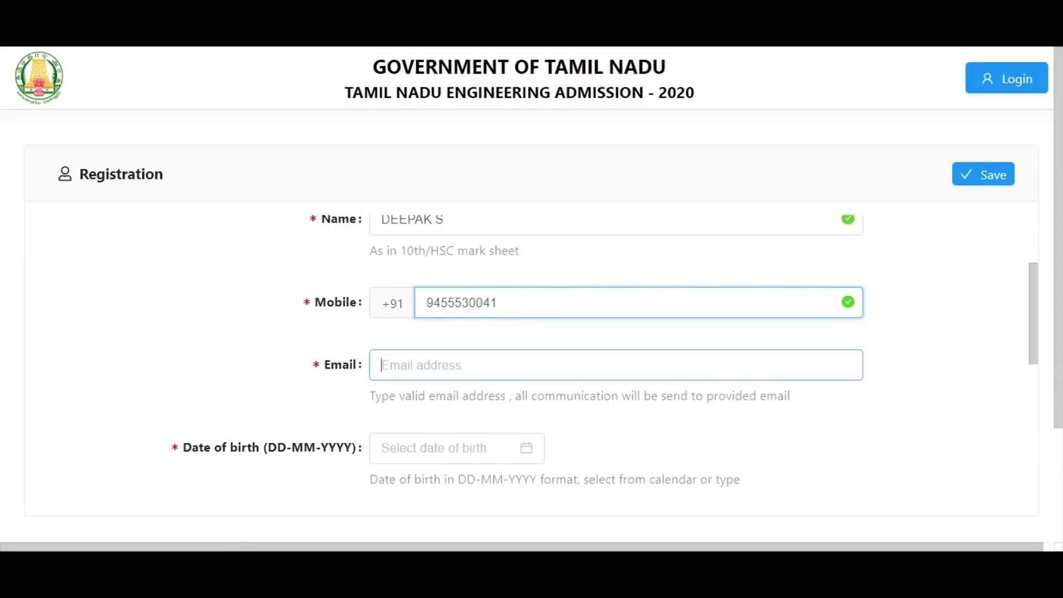
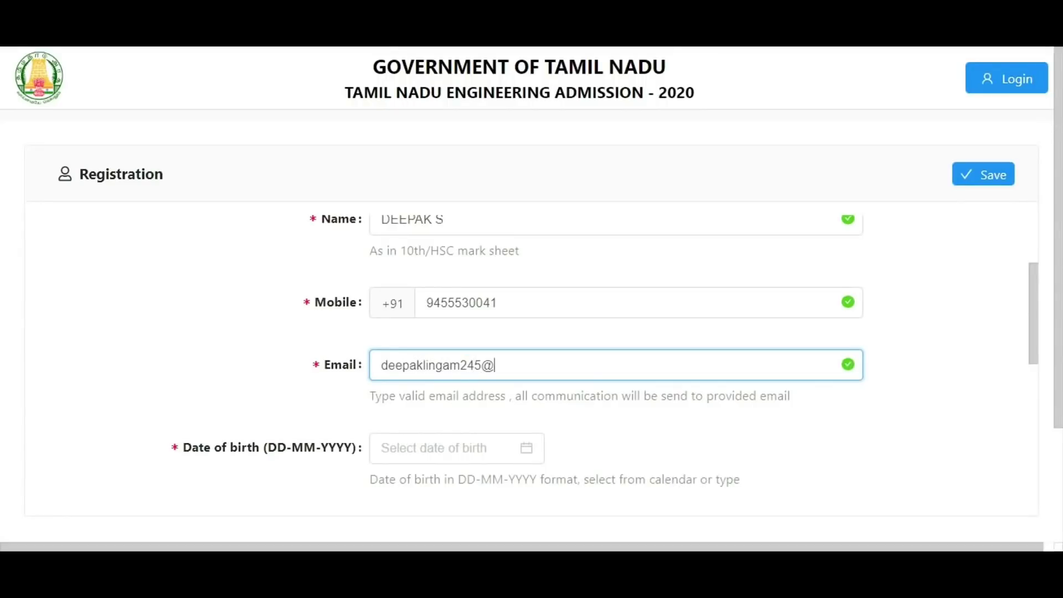
pyautogui.click(446, 451)
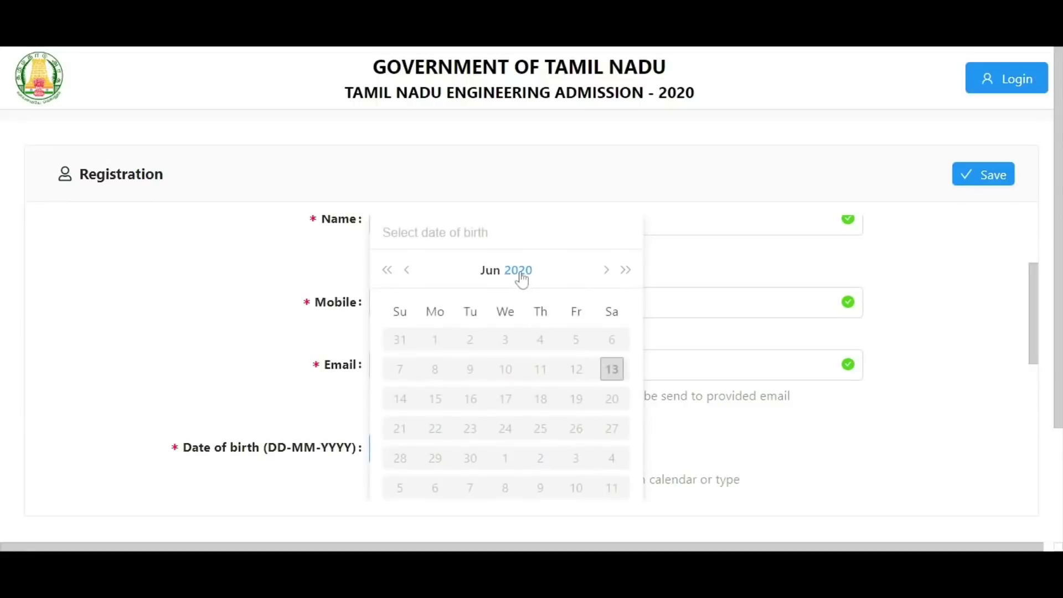
pyautogui.click(521, 276)
pyautogui.click(386, 271)
pyautogui.click(385, 271)
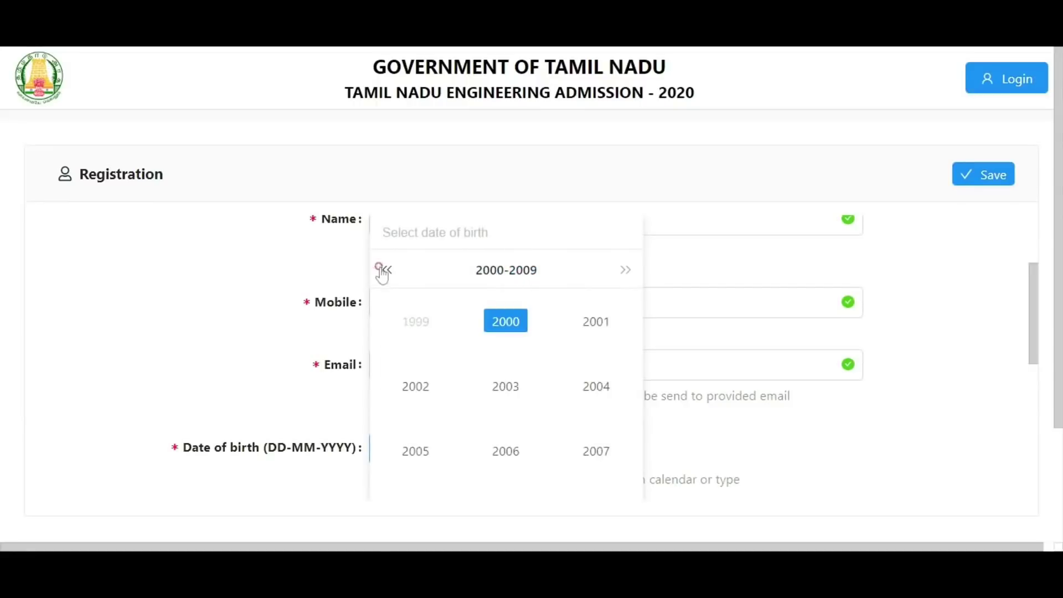
pyautogui.click(502, 324)
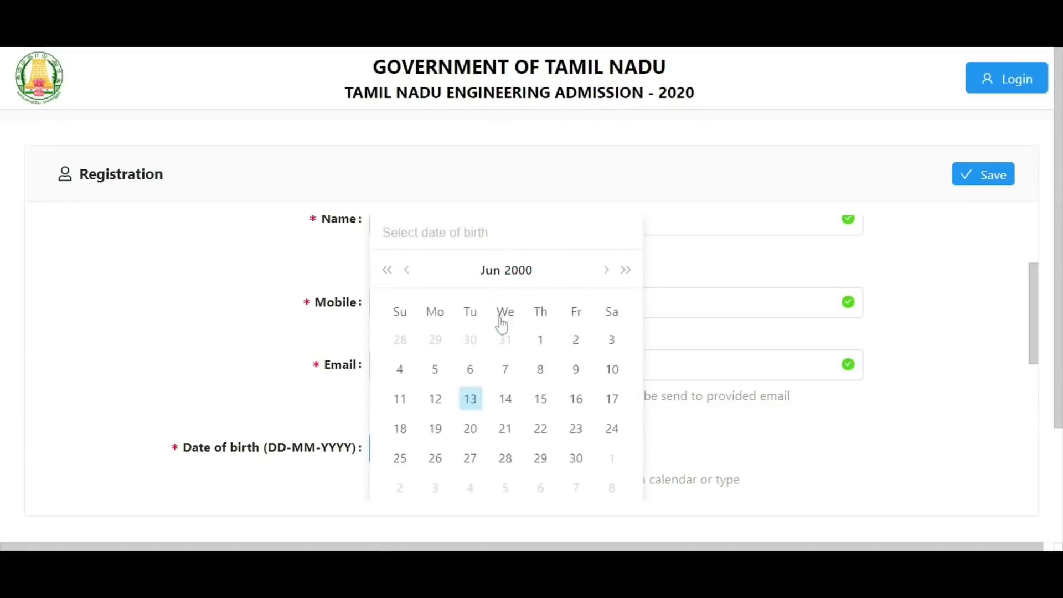
pyautogui.click(505, 369)
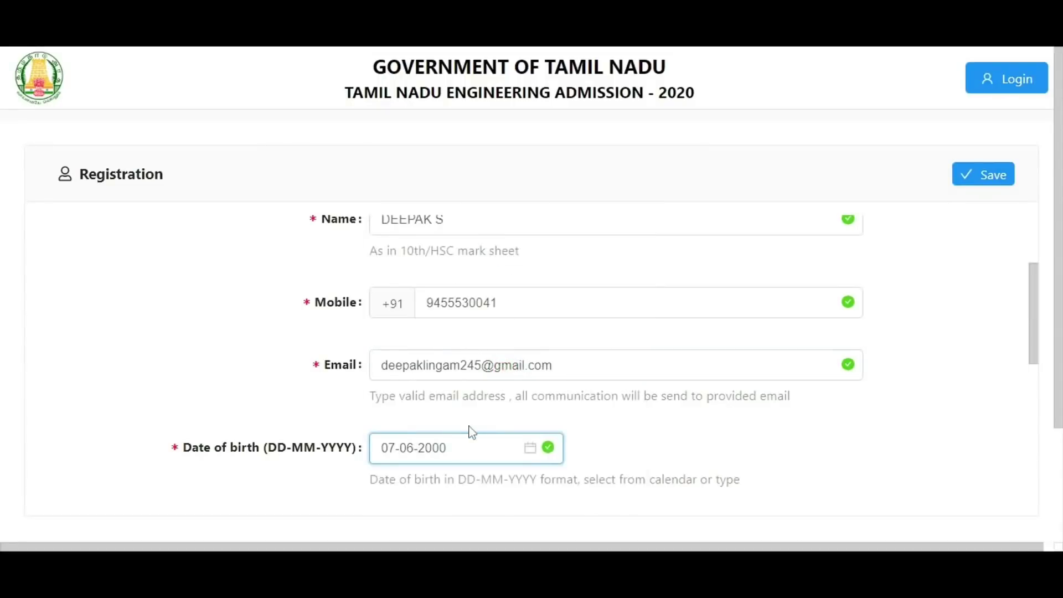
# Step: Review the Qualifying Examination choices, leaving HSC selected
pyautogui.scroll(-3, 470, 432)
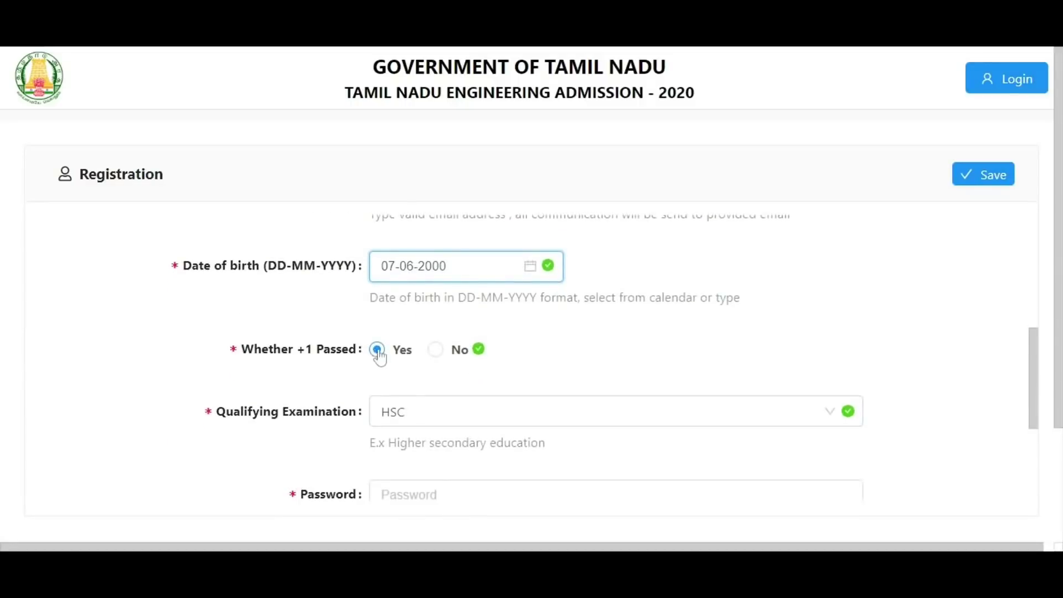
pyautogui.click(392, 412)
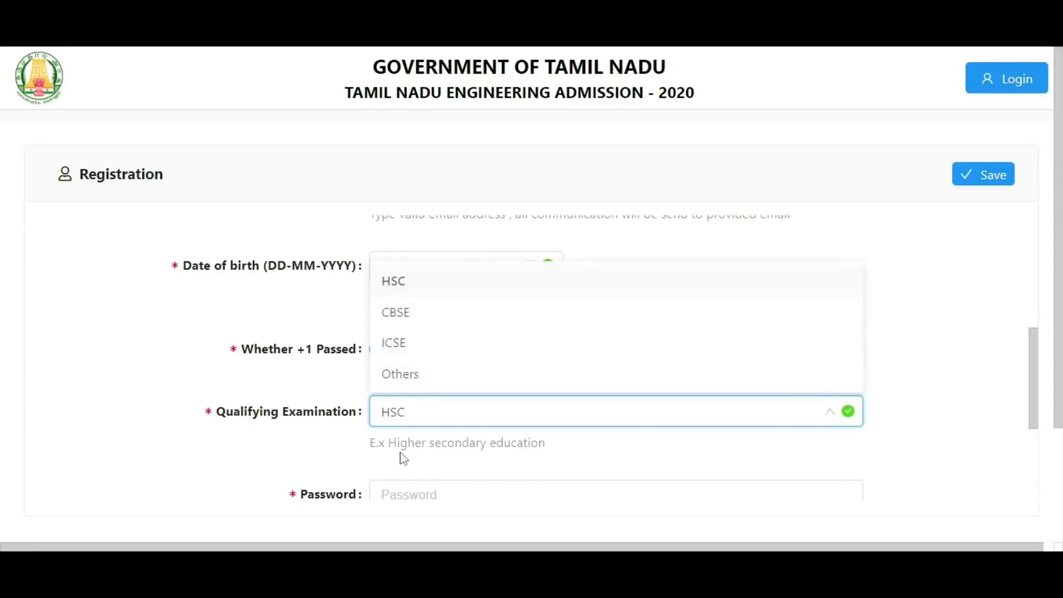
pyautogui.scroll(-3, 404, 459)
# Step: Enter the account password, confirm it, and submit the registration with Save
pyautogui.click(412, 329)
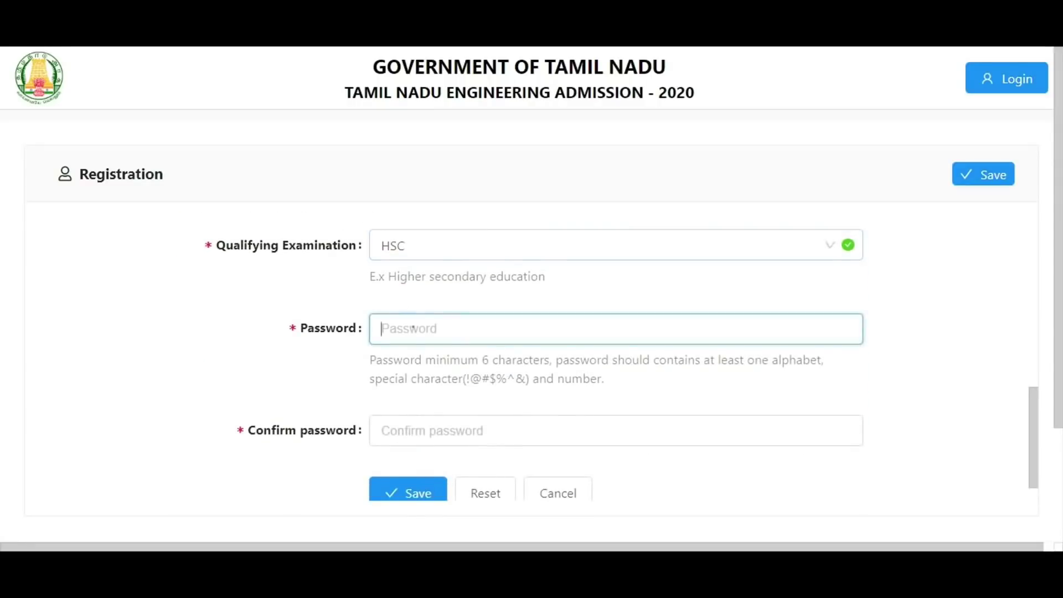
pyautogui.write('•••••••••')
pyautogui.click(441, 430)
pyautogui.write('•••')
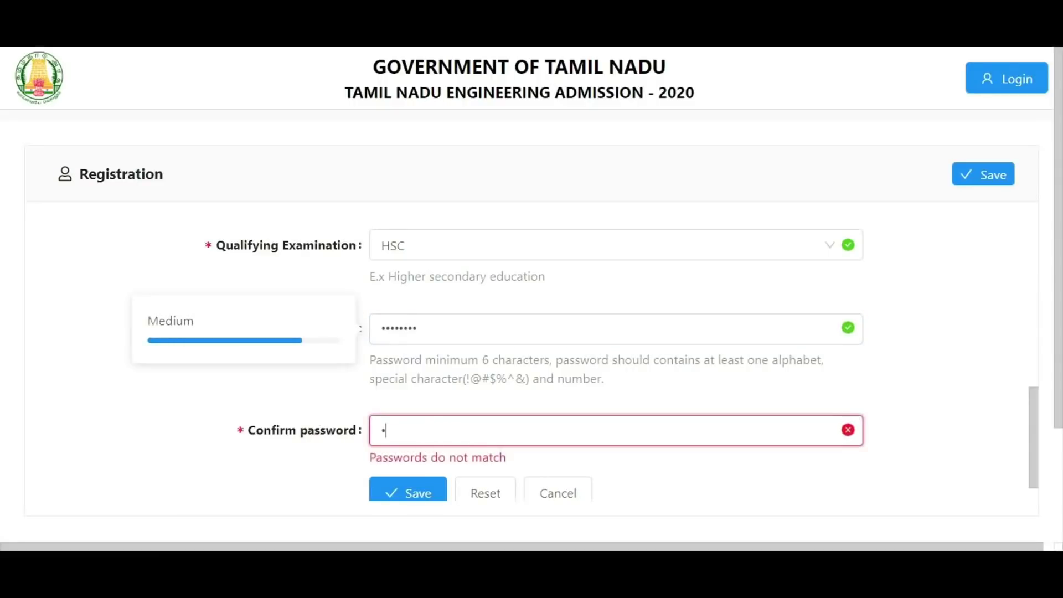
pyautogui.write('•••••')
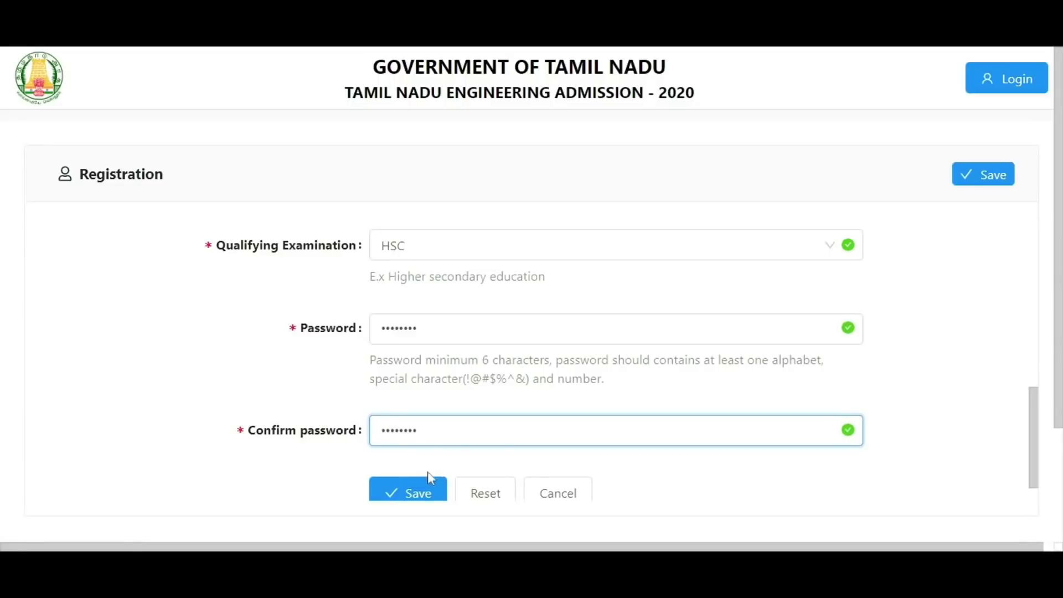
pyautogui.click(426, 494)
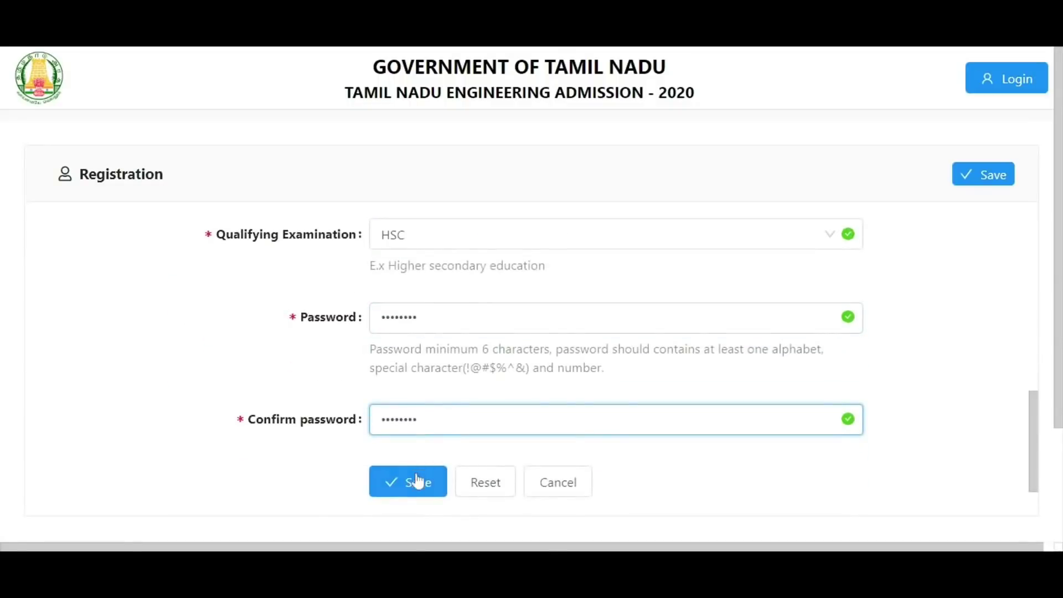
pyautogui.click(417, 486)
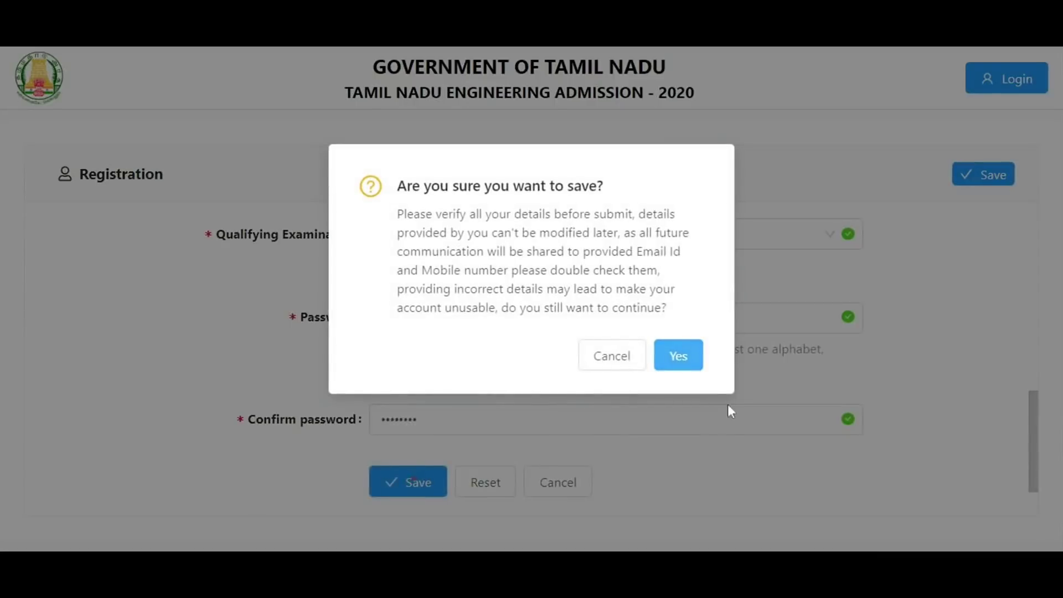
# Step: Confirm saving with Yes, then submit the 6-digit one-time code from e-mail
pyautogui.click(676, 355)
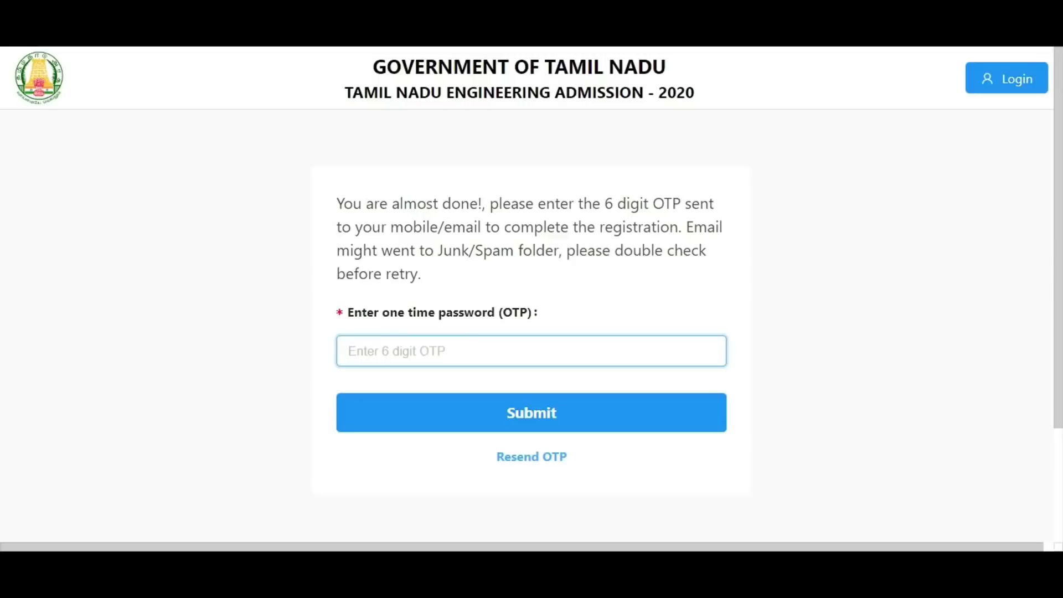
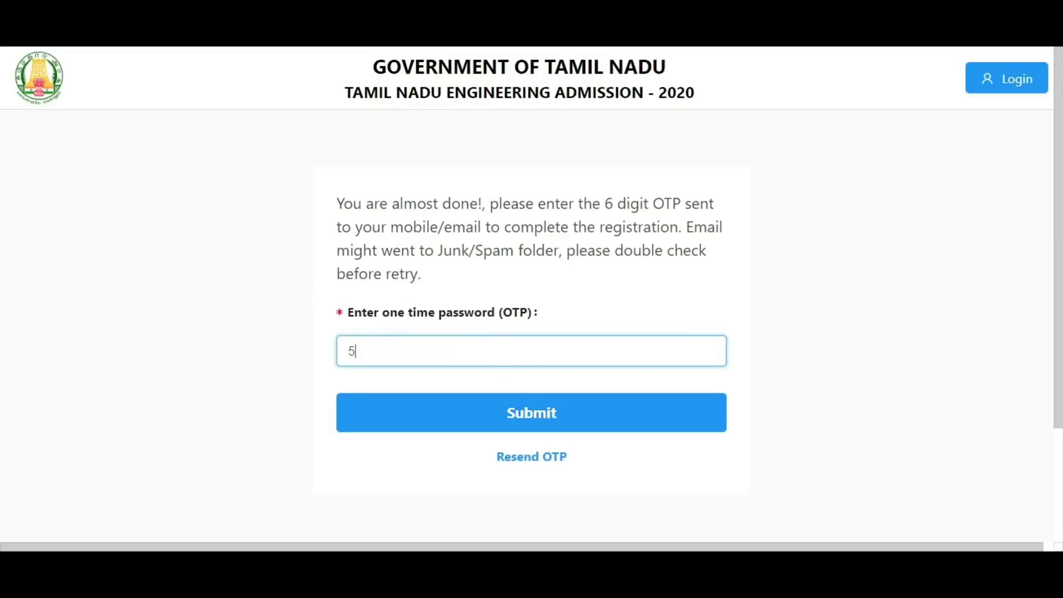
pyautogui.click(480, 418)
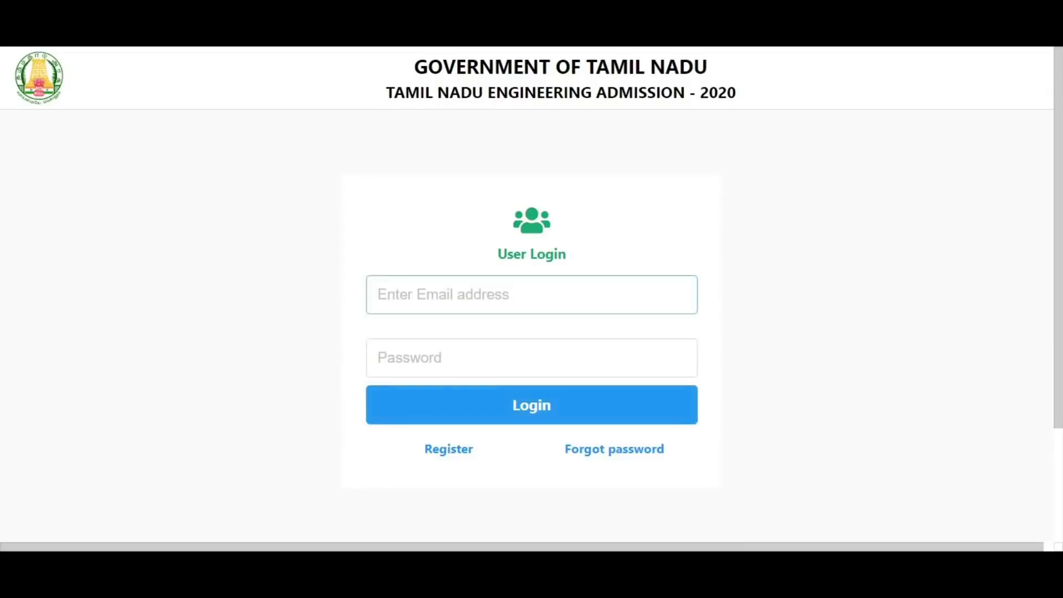
# Step: Log in with the registered e-mail address and the account password
pyautogui.click(459, 296)
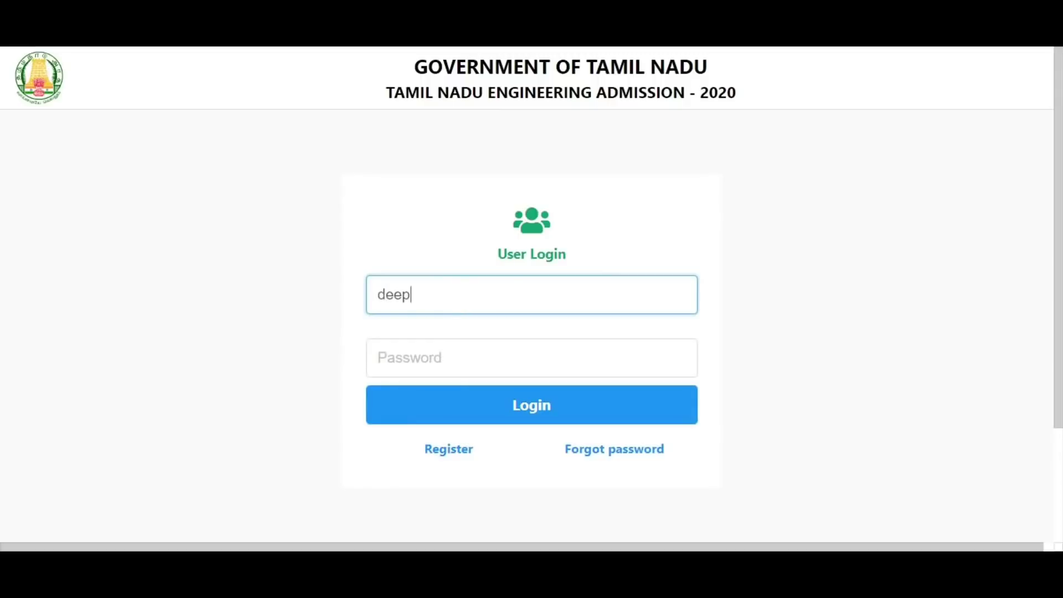
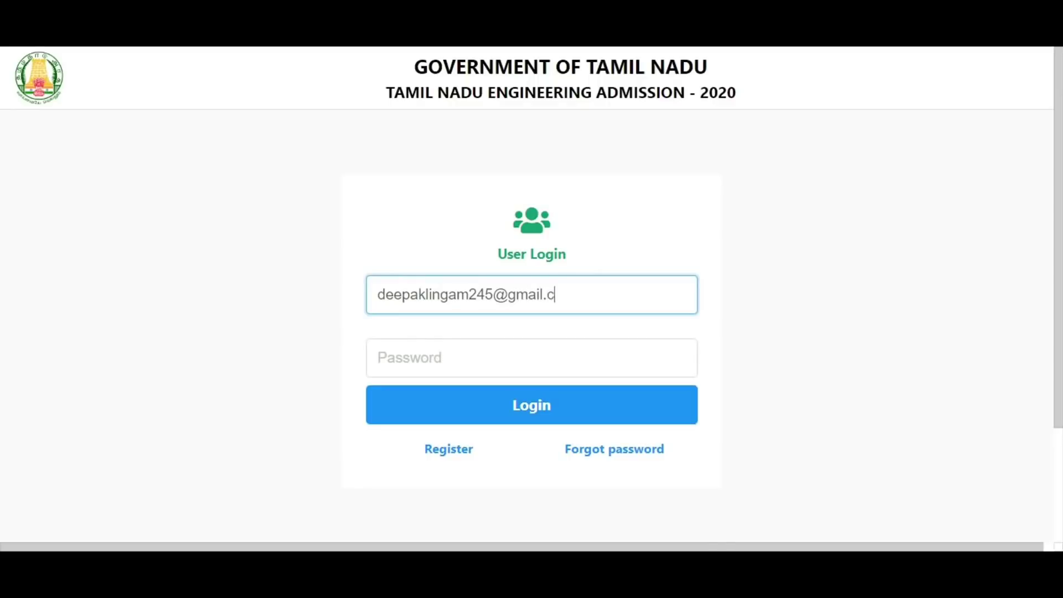
pyautogui.click(439, 357)
pyautogui.write('aaaaaaa')
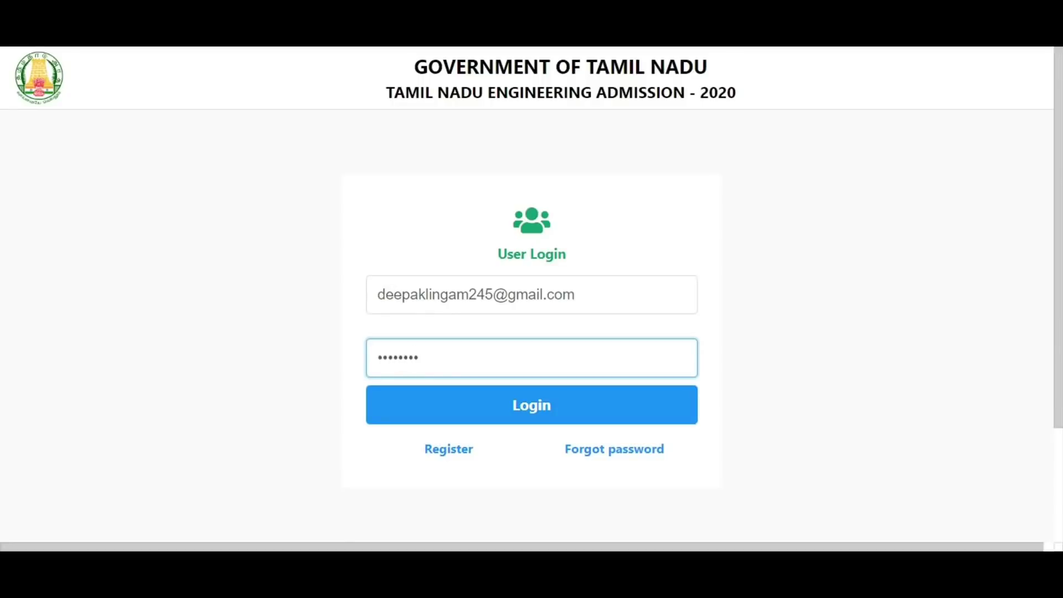
pyautogui.click(546, 407)
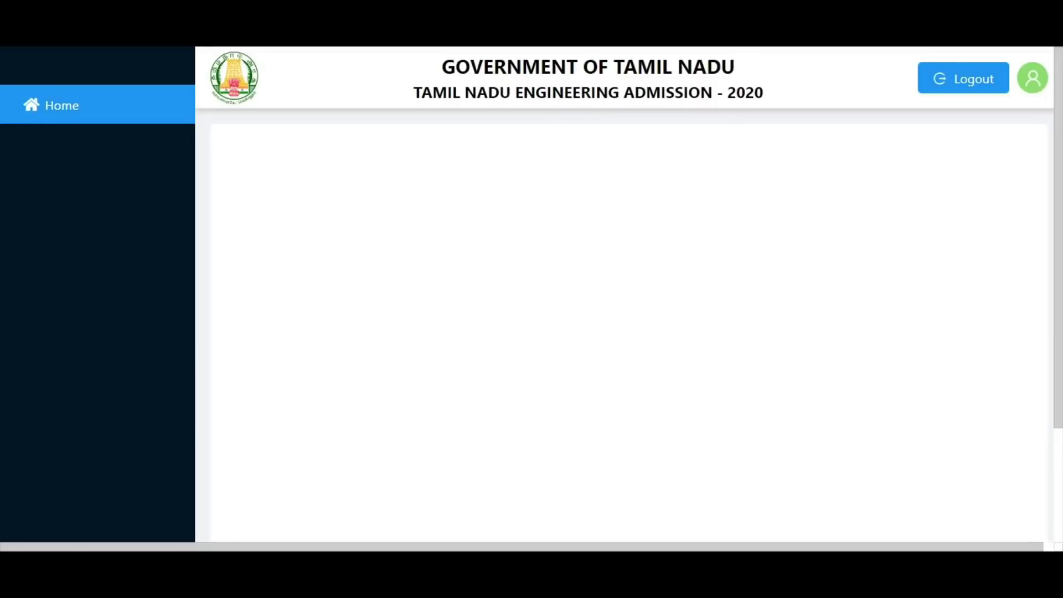
# Step: Enter the guardian's name and the two-line communication address
pyautogui.scroll(-2, 541, 280)
pyautogui.scroll(2, 541, 280)
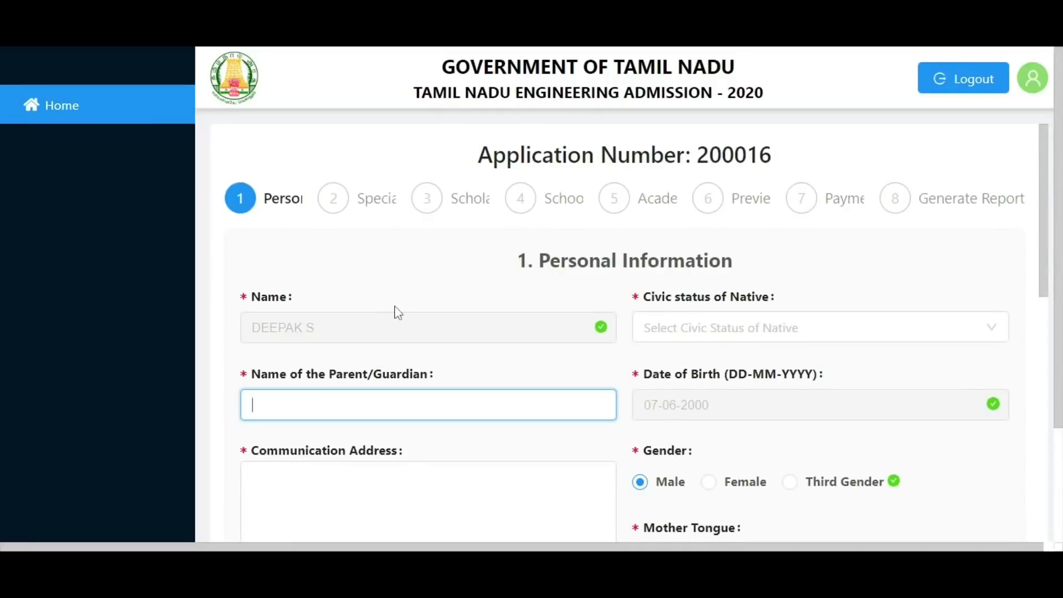
pyautogui.scroll(-3, 382, 331)
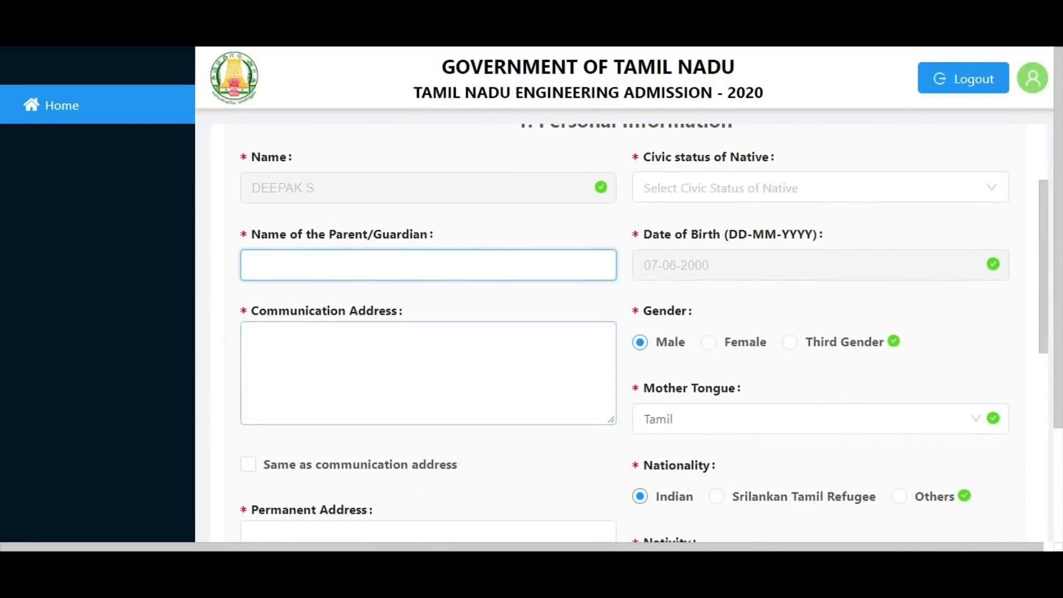
pyautogui.write('SEENU T')
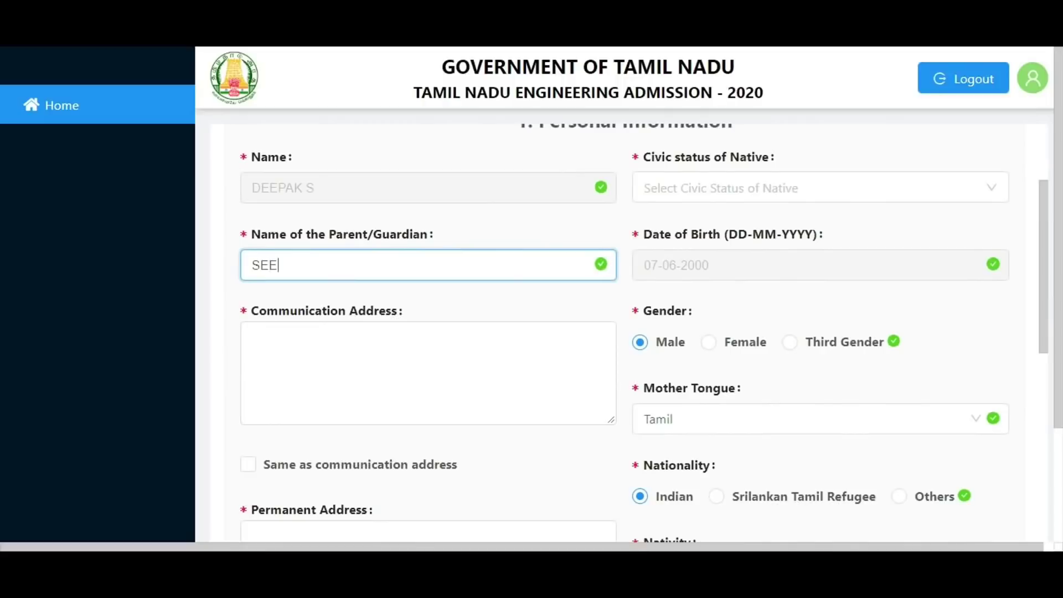
pyautogui.click(356, 353)
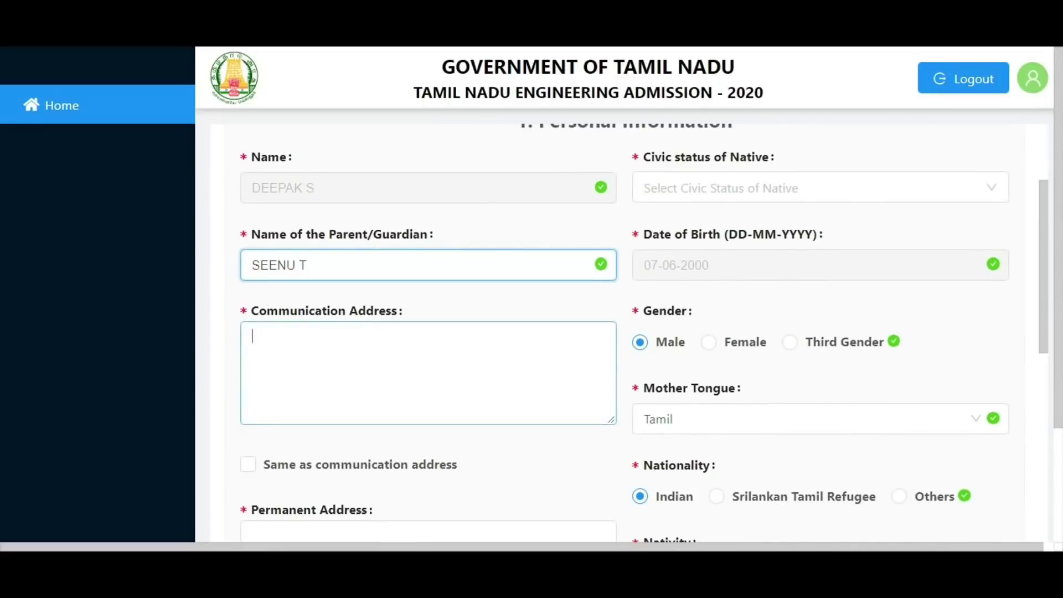
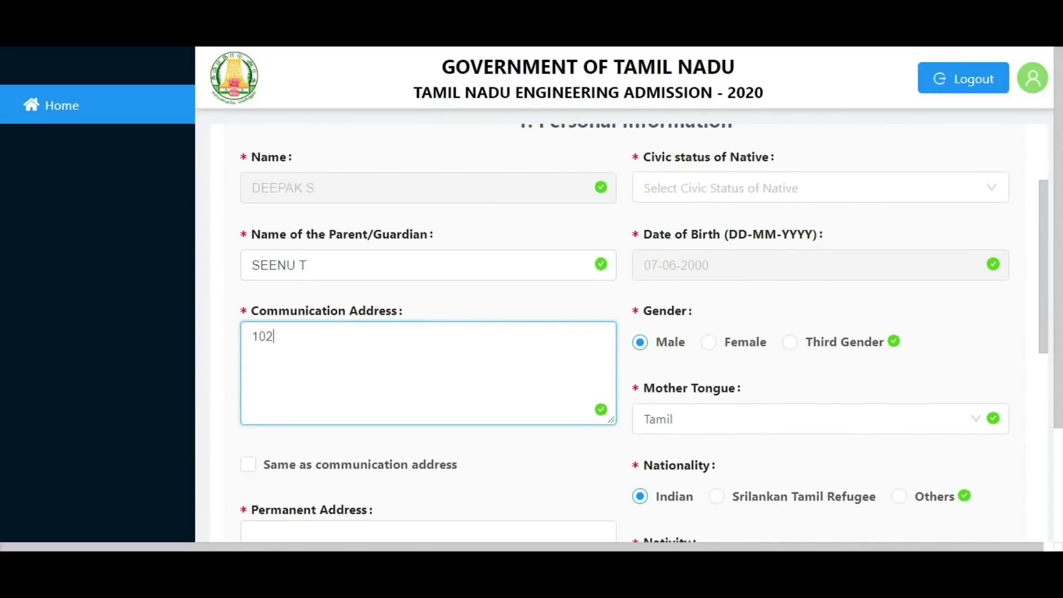
pyautogui.press('Return')
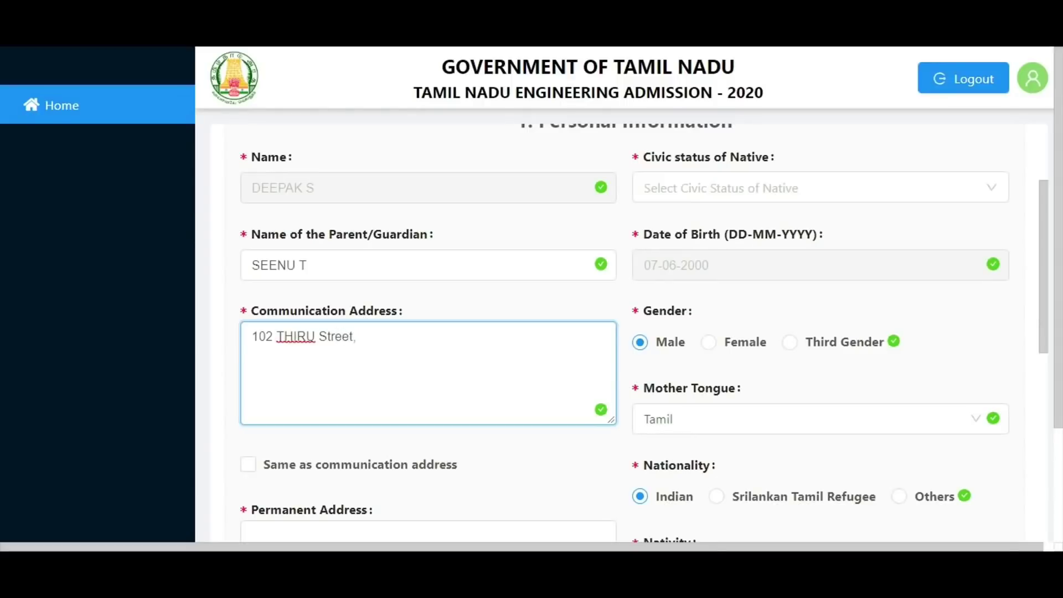
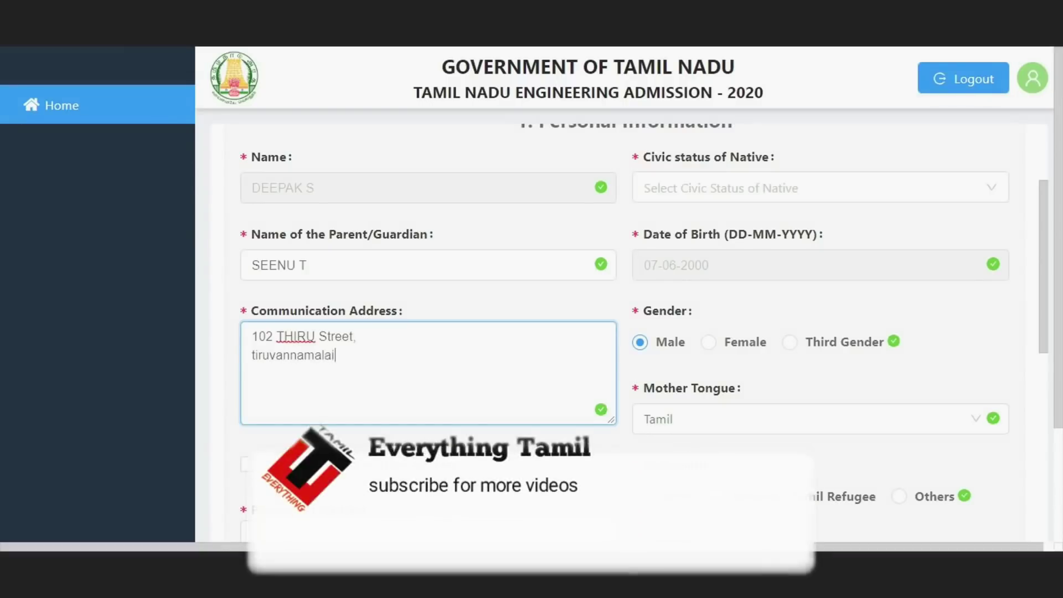
# Step: Copy the communication address to permanent address and keep Tamilnadu as state
pyautogui.scroll(-2, 247, 342)
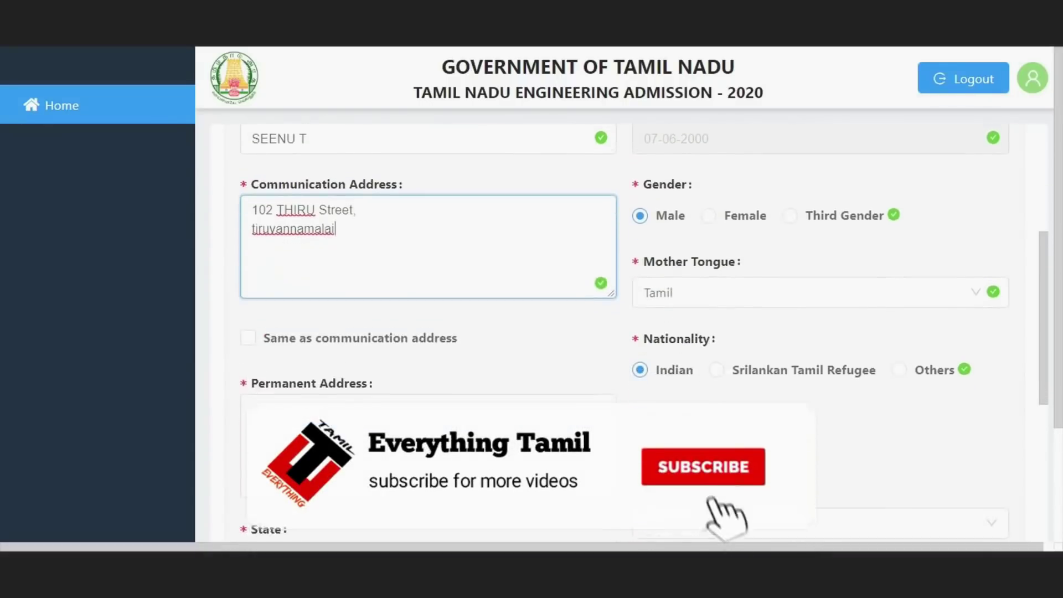
pyautogui.click(246, 337)
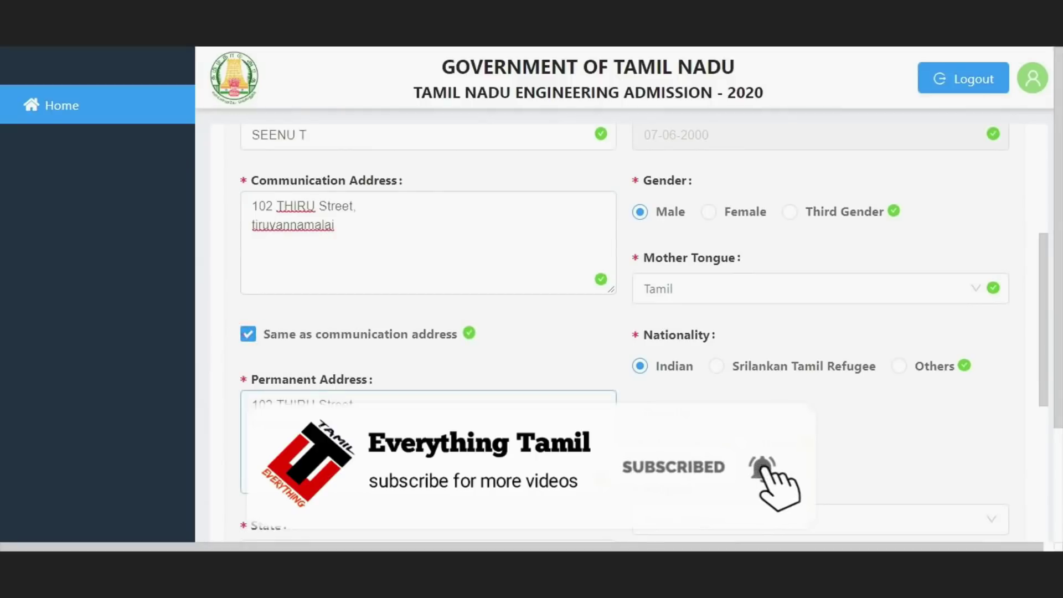
pyautogui.scroll(-2, 246, 338)
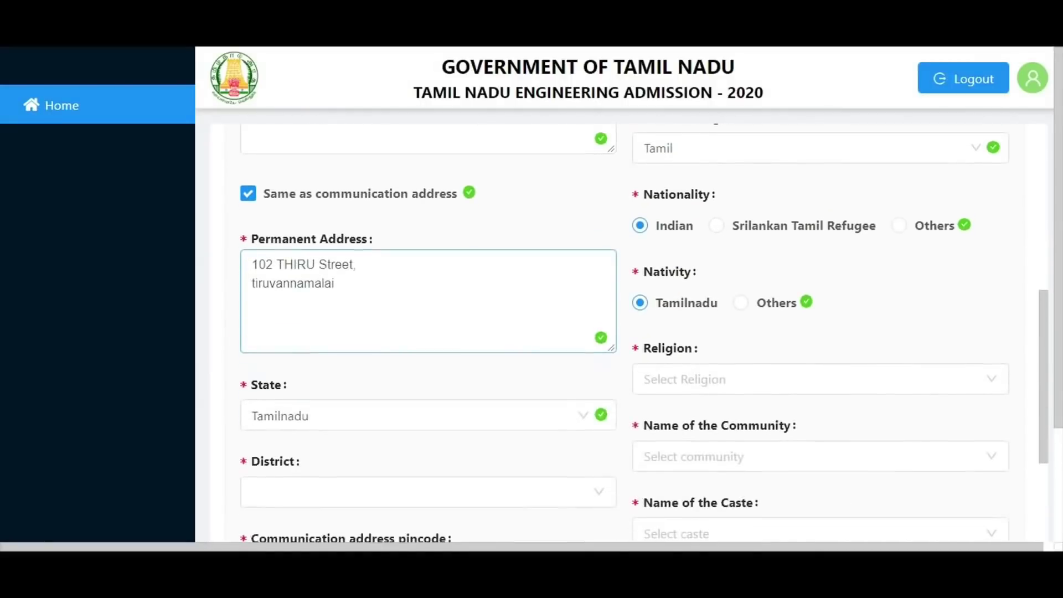
pyautogui.click(336, 423)
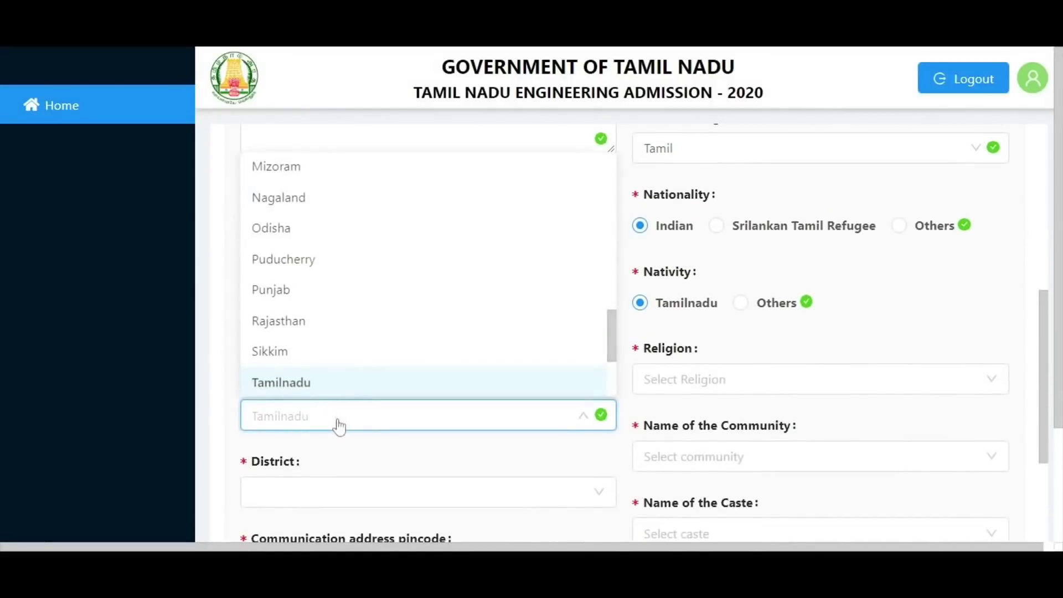
pyautogui.click(359, 464)
# Step: Set district to Tiruvannamalai, enter the pincode, and choose Tiruvannamalai as native district
pyautogui.scroll(-1, 357, 466)
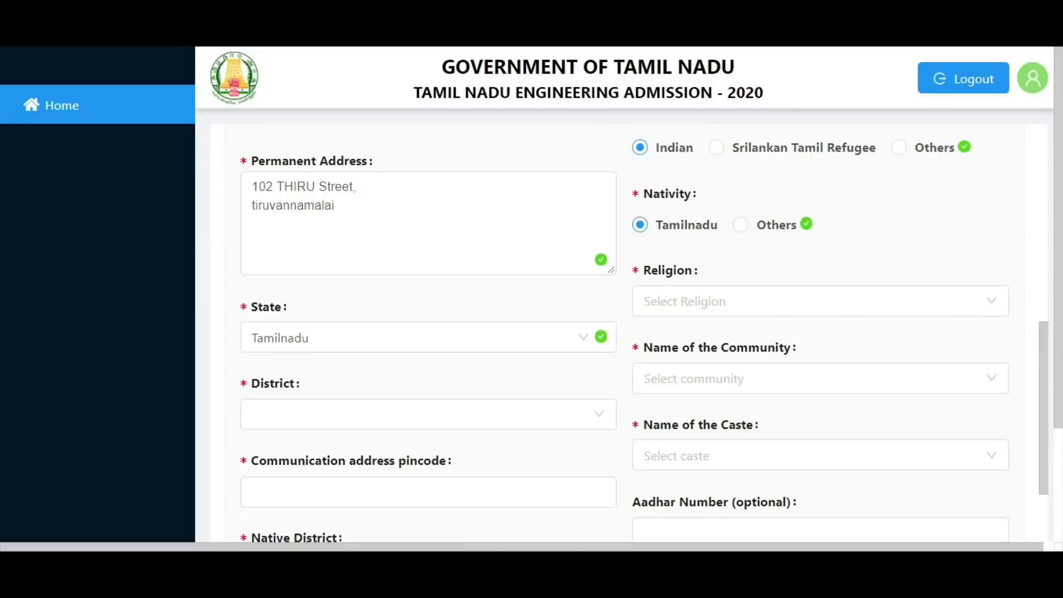
pyautogui.click(371, 415)
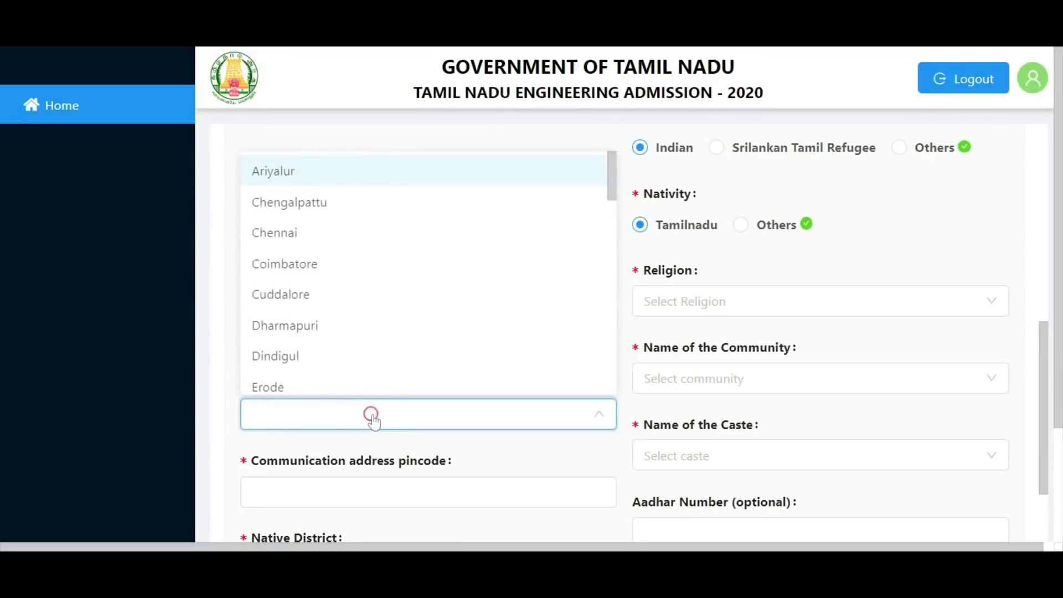
pyautogui.scroll(-5, 373, 366)
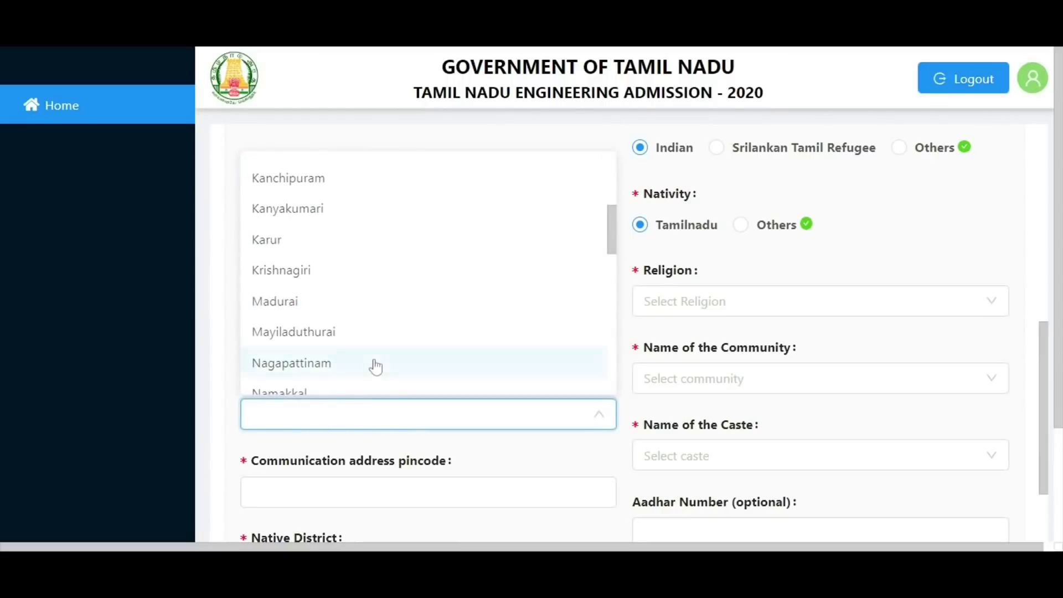
pyautogui.write('tiru')
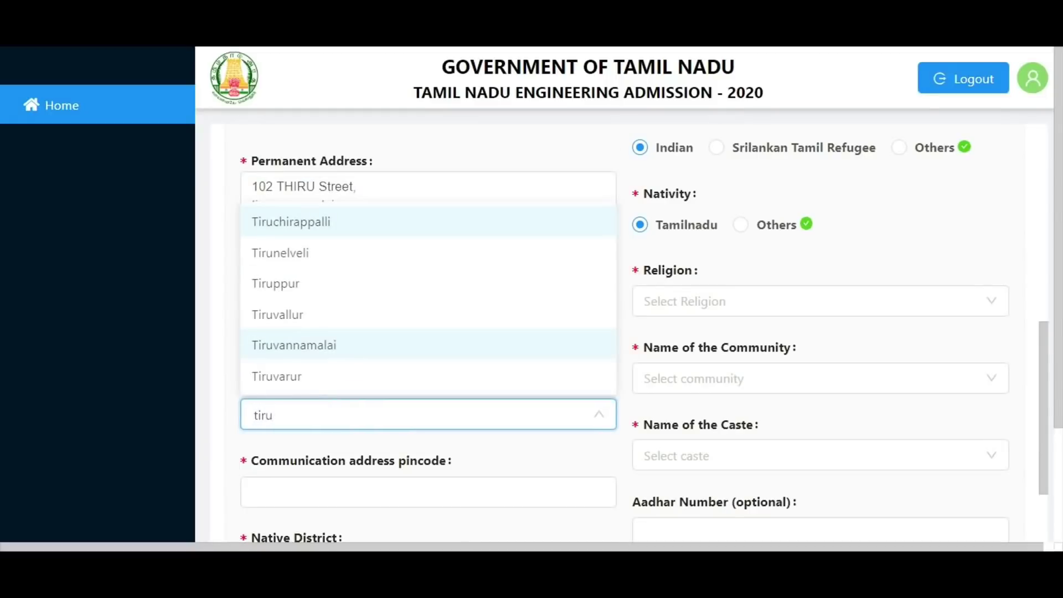
pyautogui.click(360, 347)
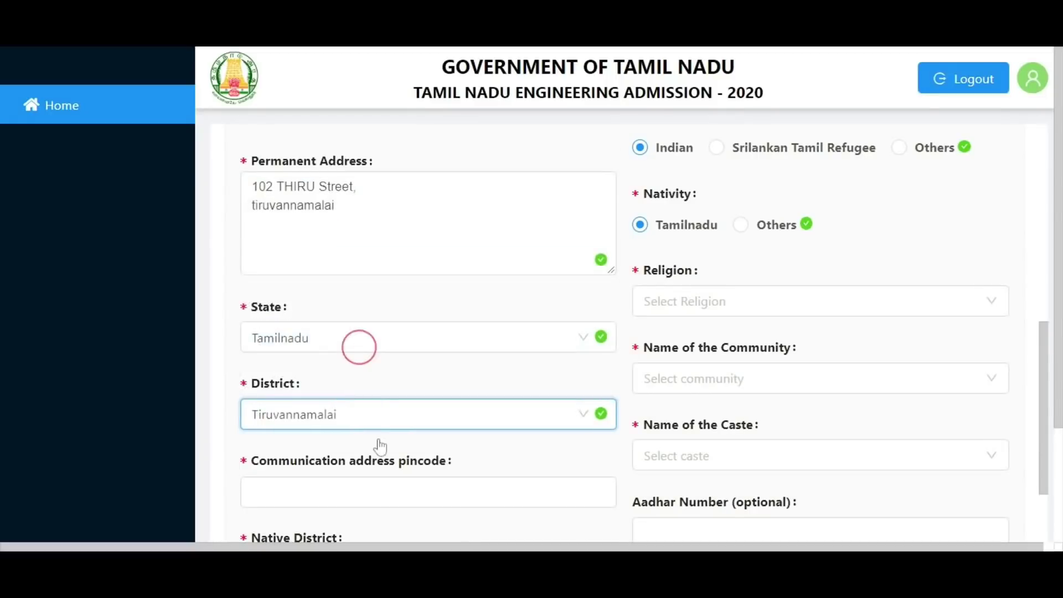
pyautogui.scroll(-2, 378, 445)
pyautogui.click(368, 387)
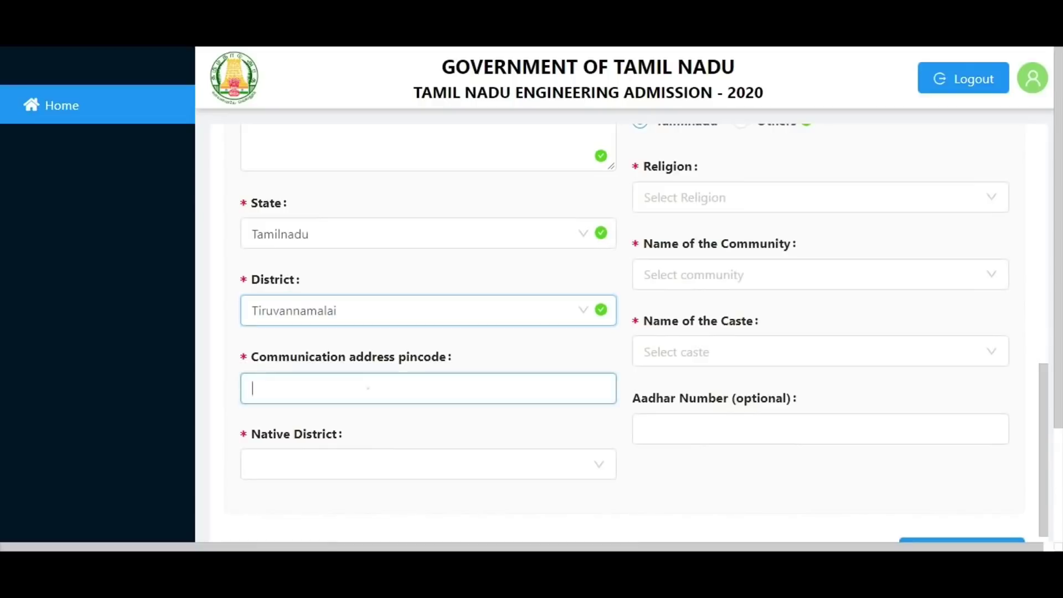
pyautogui.write('606601')
pyautogui.click(364, 473)
pyautogui.write('tiru')
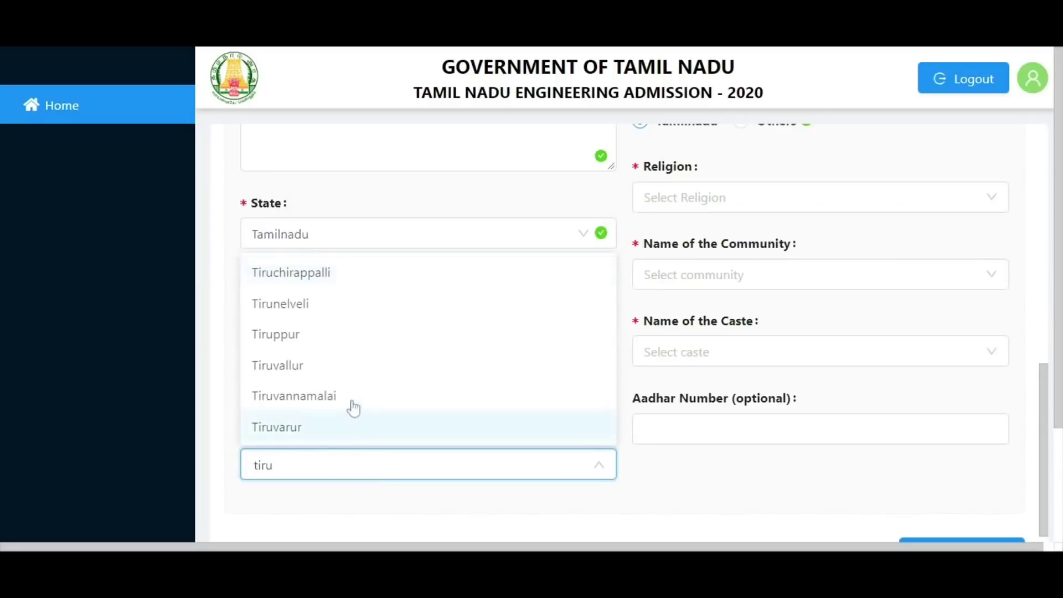
pyautogui.click(350, 399)
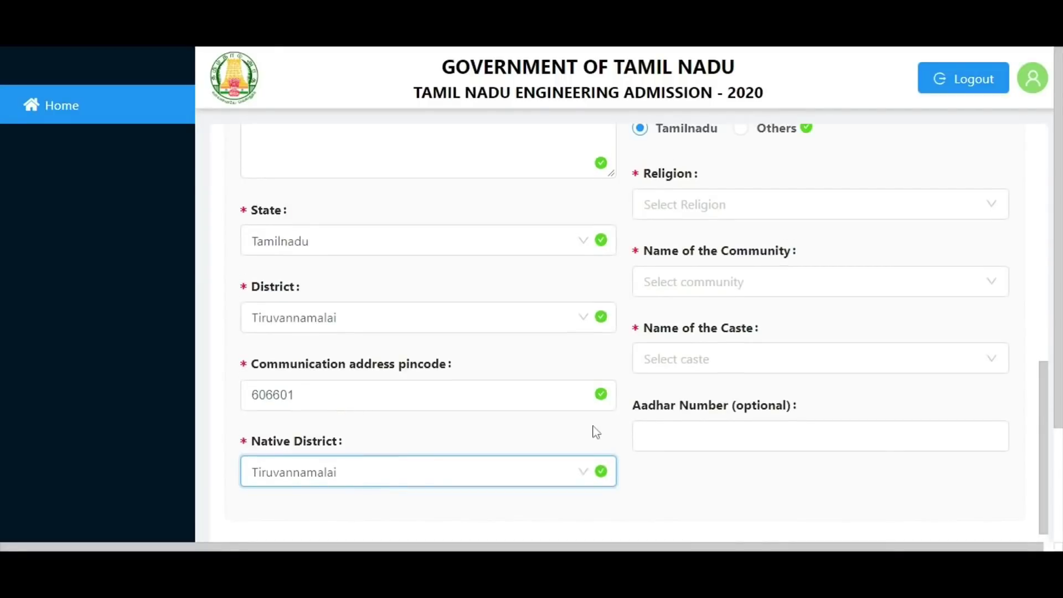
pyautogui.scroll(10, 594, 430)
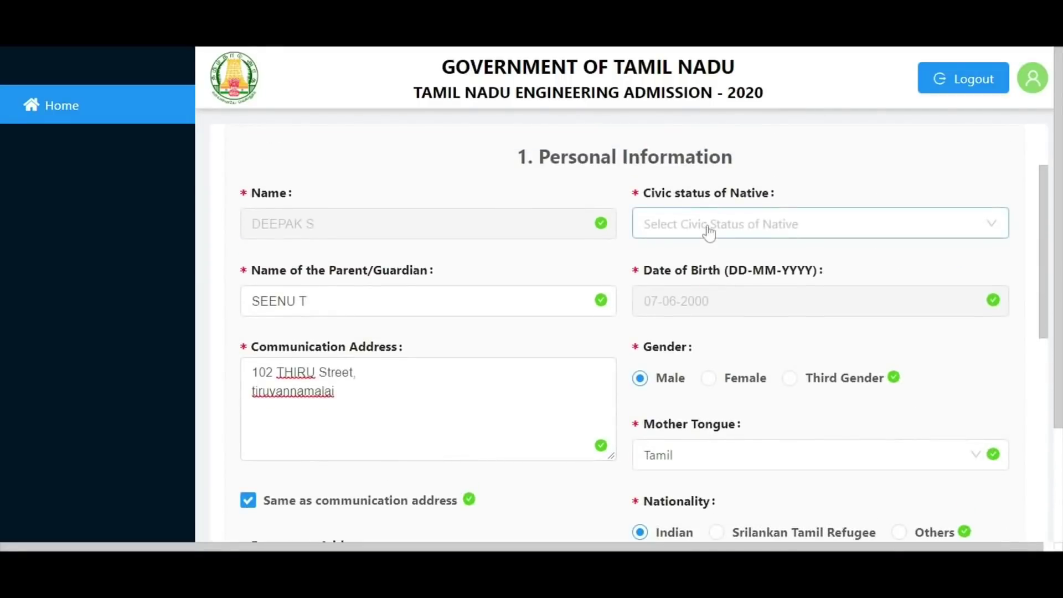
# Step: Set civic status of native to Municipality and keep Tamil as mother tongue
pyautogui.click(706, 228)
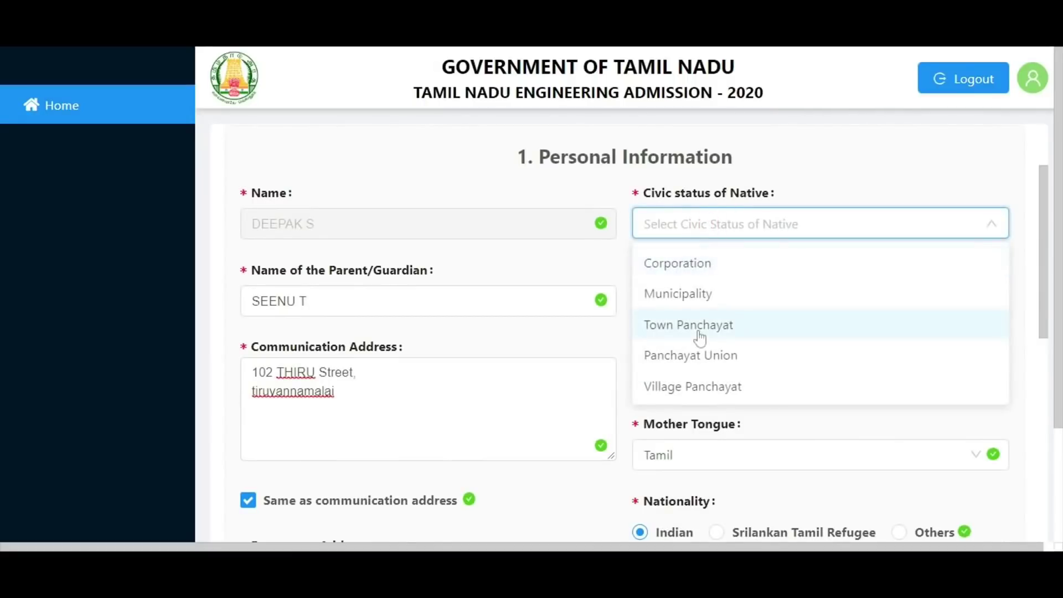
pyautogui.click(707, 294)
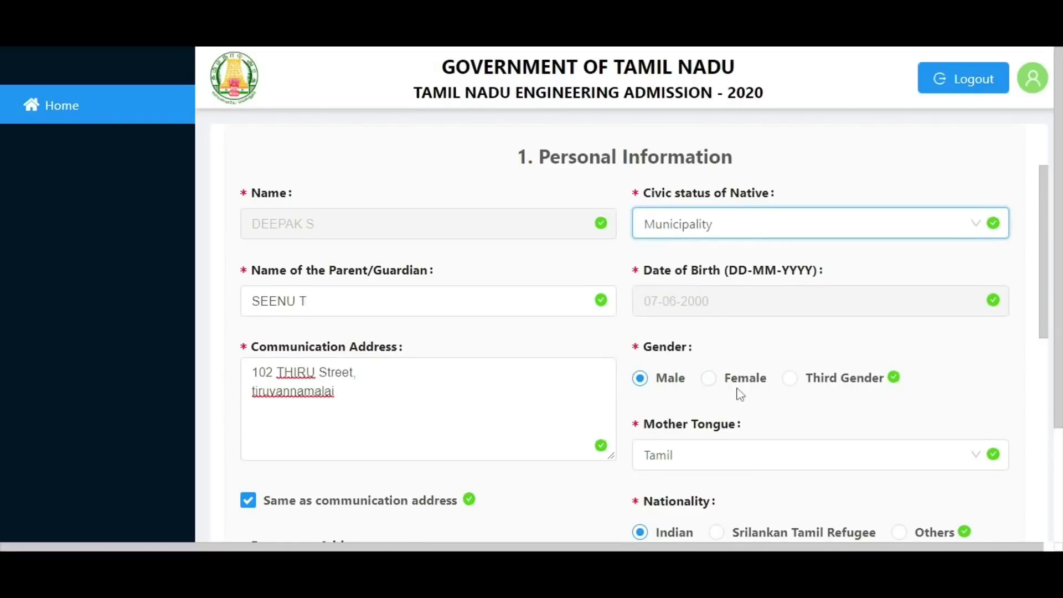
pyautogui.scroll(-3, 739, 396)
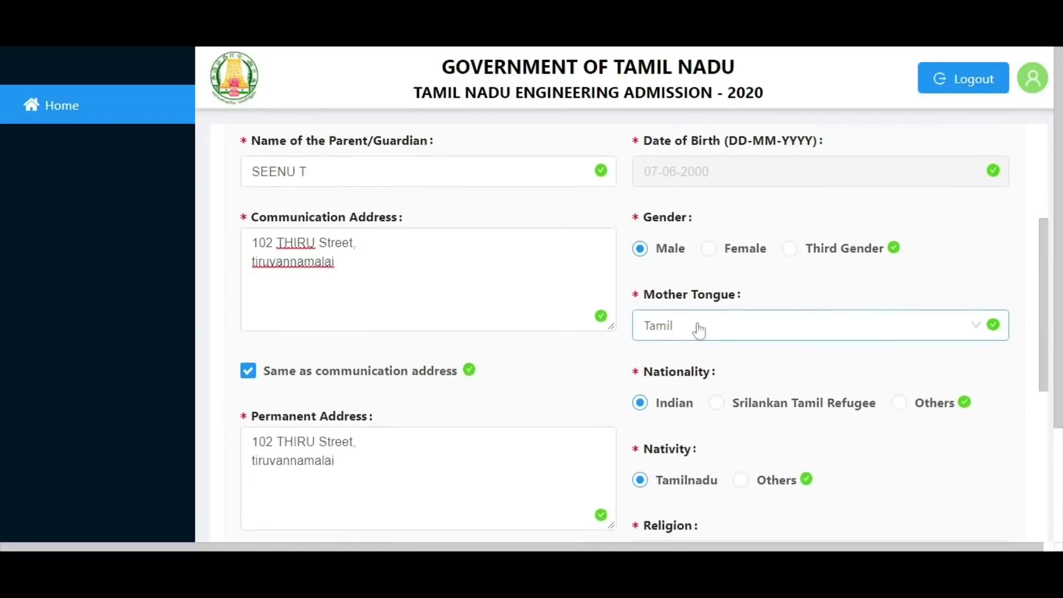
pyautogui.click(699, 328)
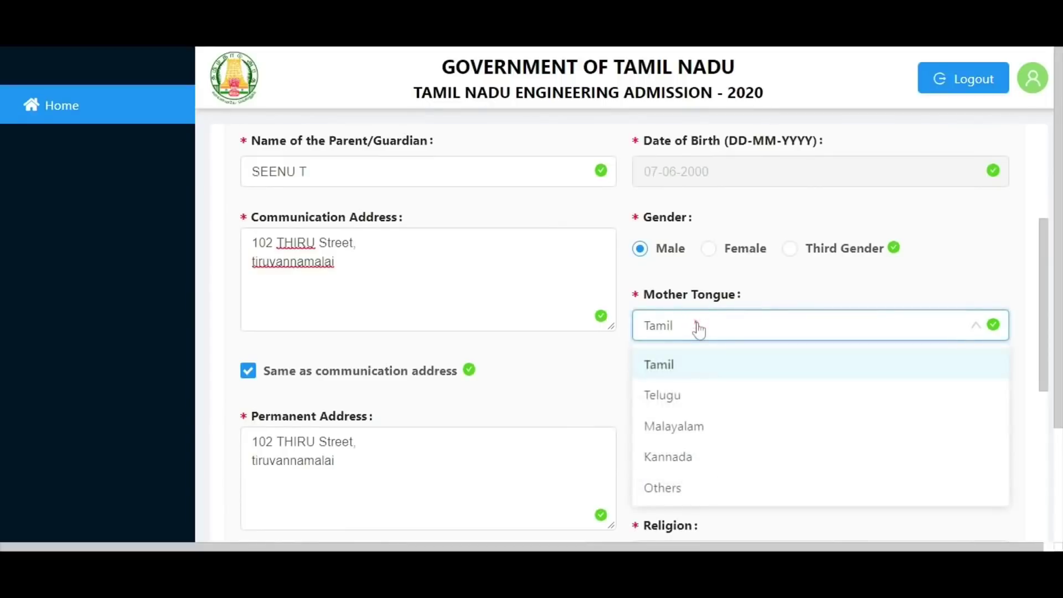
pyautogui.click(708, 326)
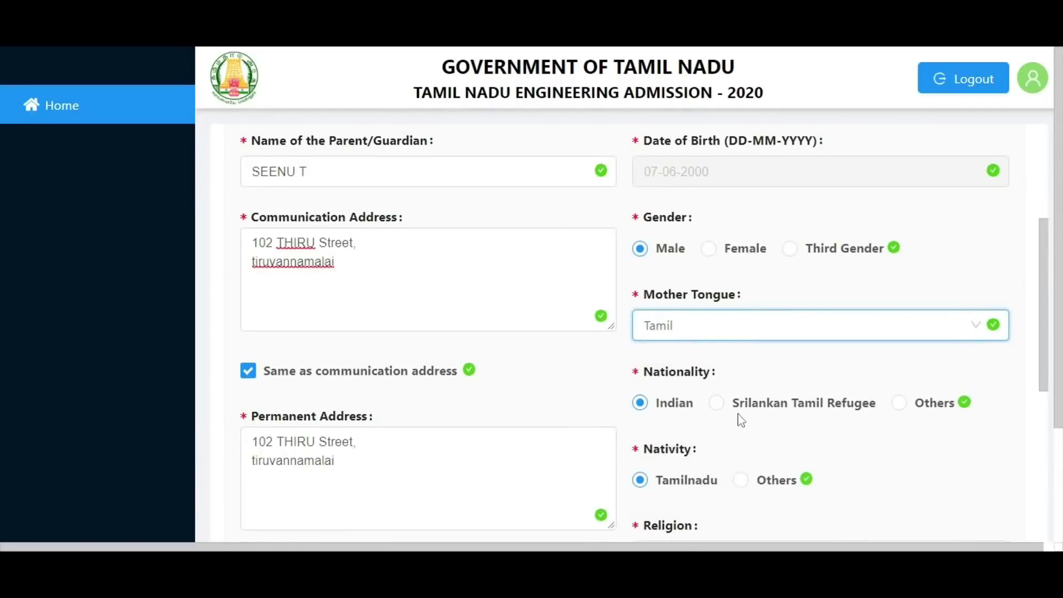
pyautogui.scroll(-3, 736, 421)
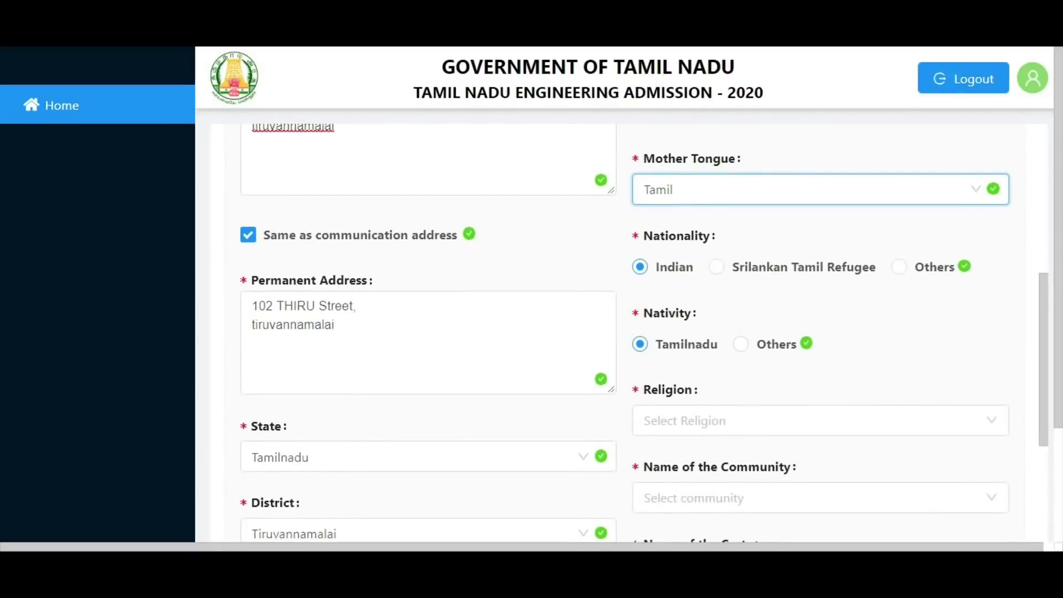
pyautogui.scroll(-3, 741, 398)
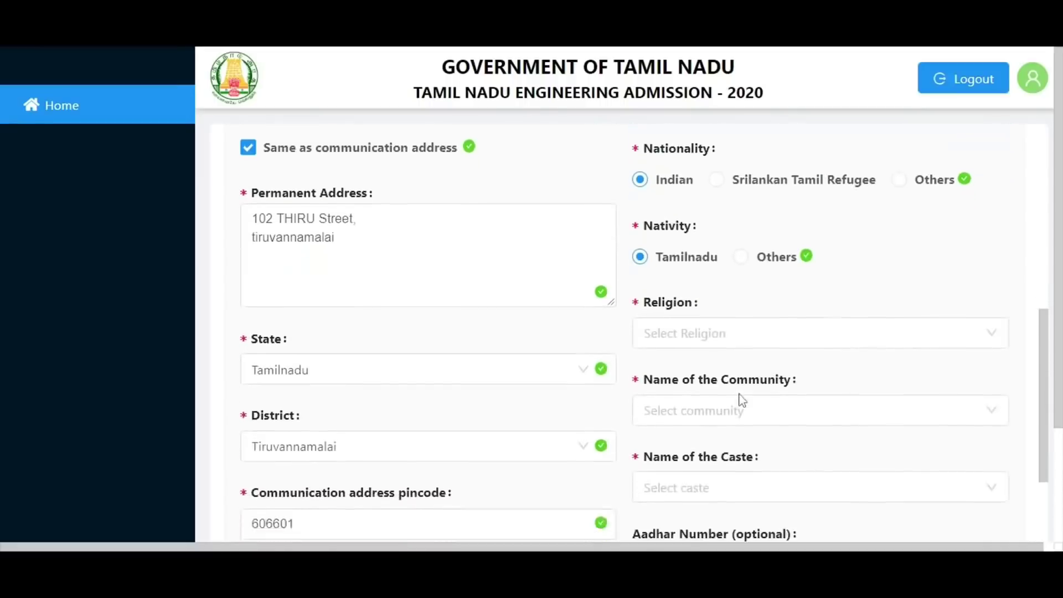
# Step: Set religion to Hindu, community to BC, and caste to Servai
pyautogui.click(703, 291)
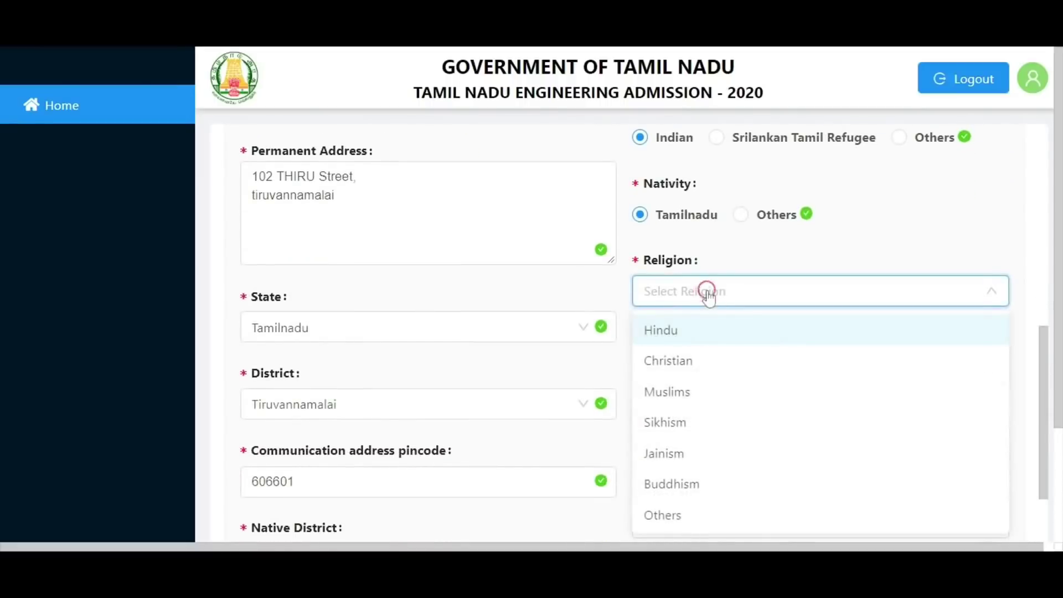
pyautogui.click(693, 333)
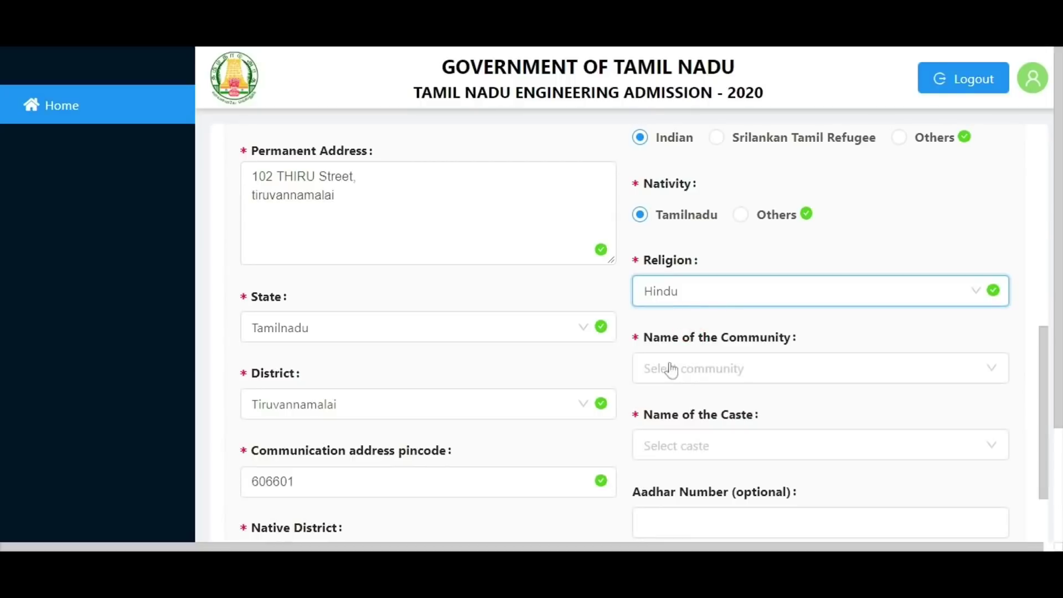
pyautogui.click(679, 375)
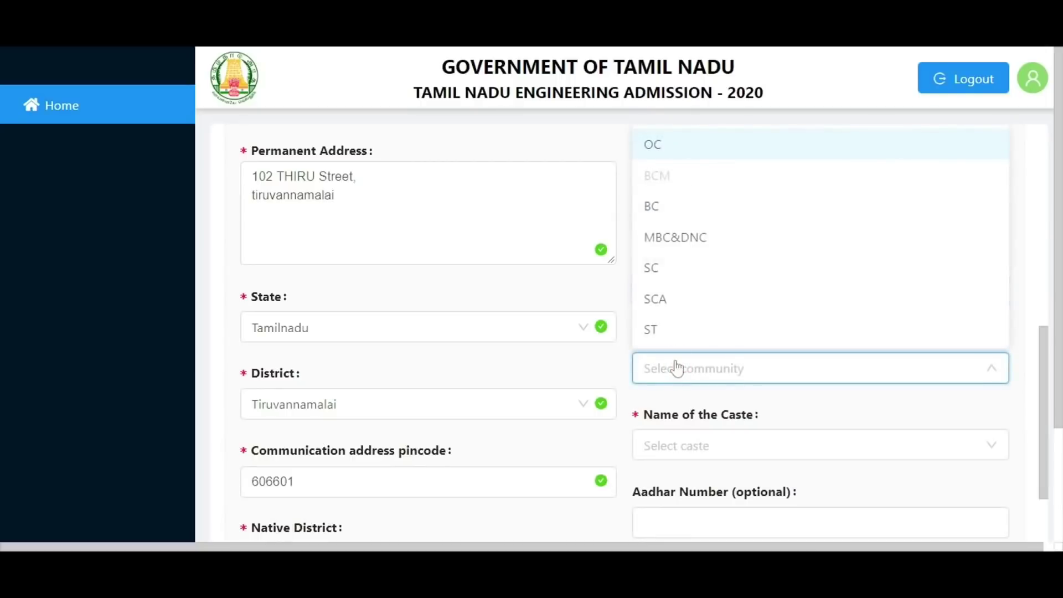
pyautogui.click(666, 209)
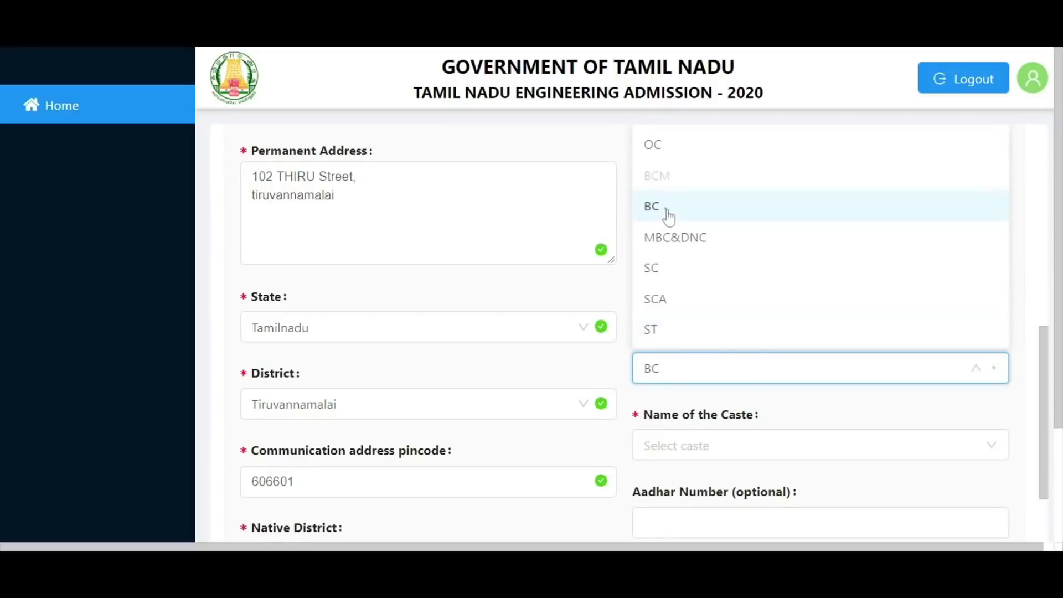
pyautogui.scroll(-1, 684, 399)
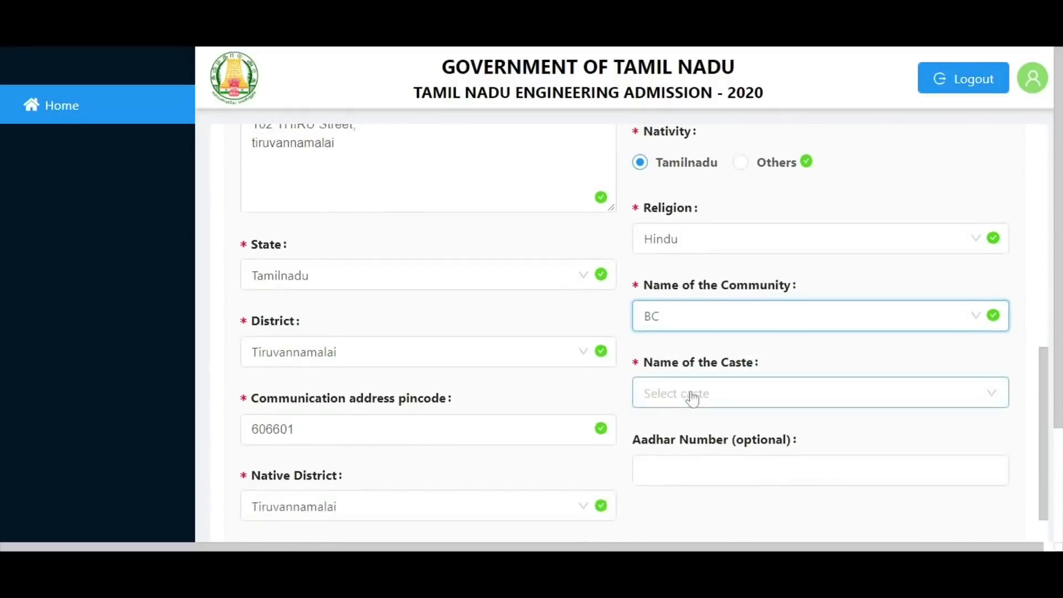
pyautogui.click(692, 397)
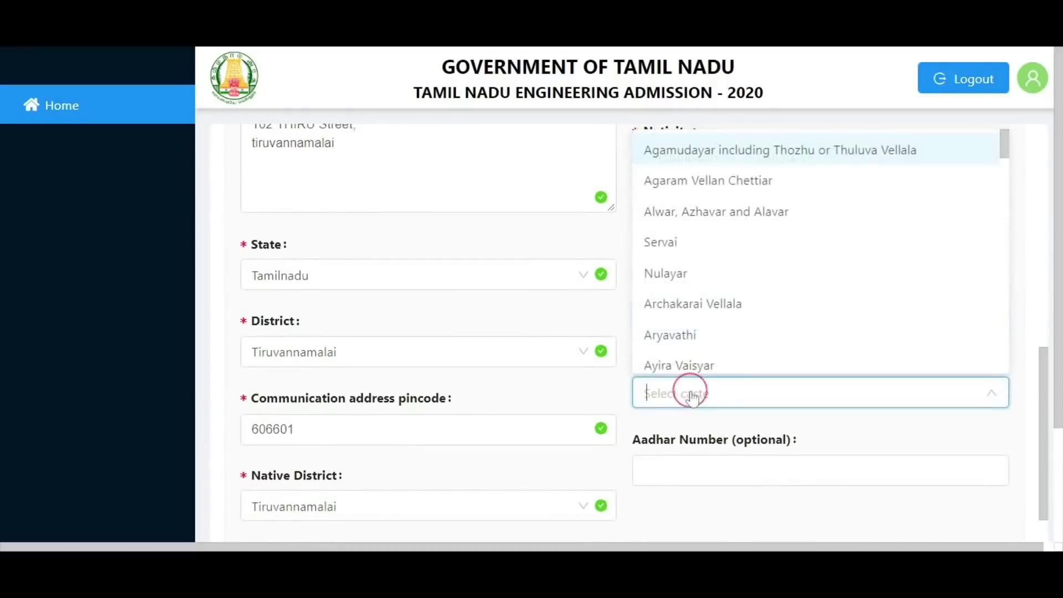
pyautogui.click(673, 256)
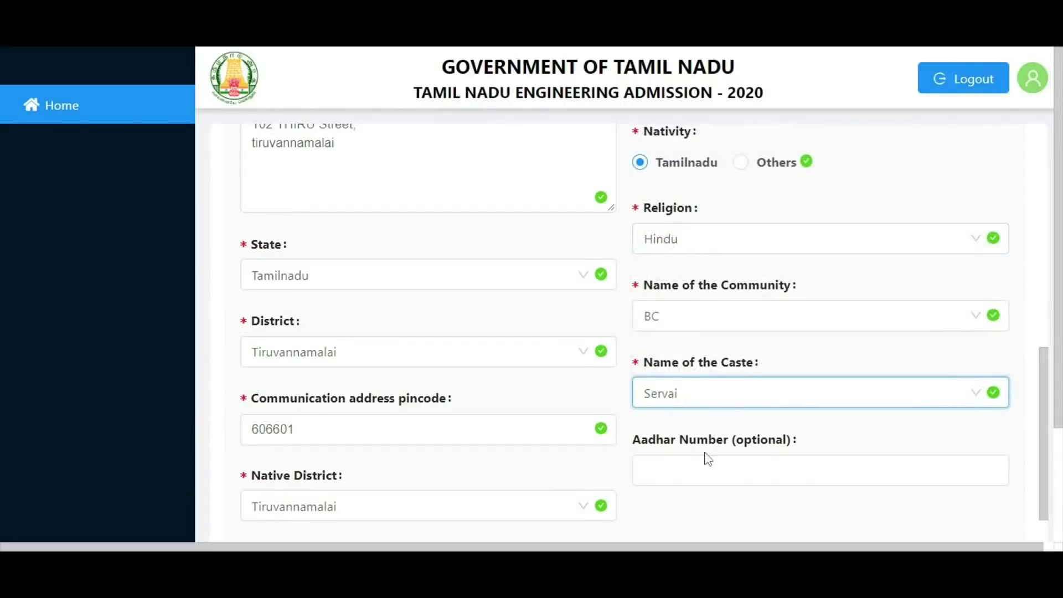
pyautogui.scroll(-1, 706, 456)
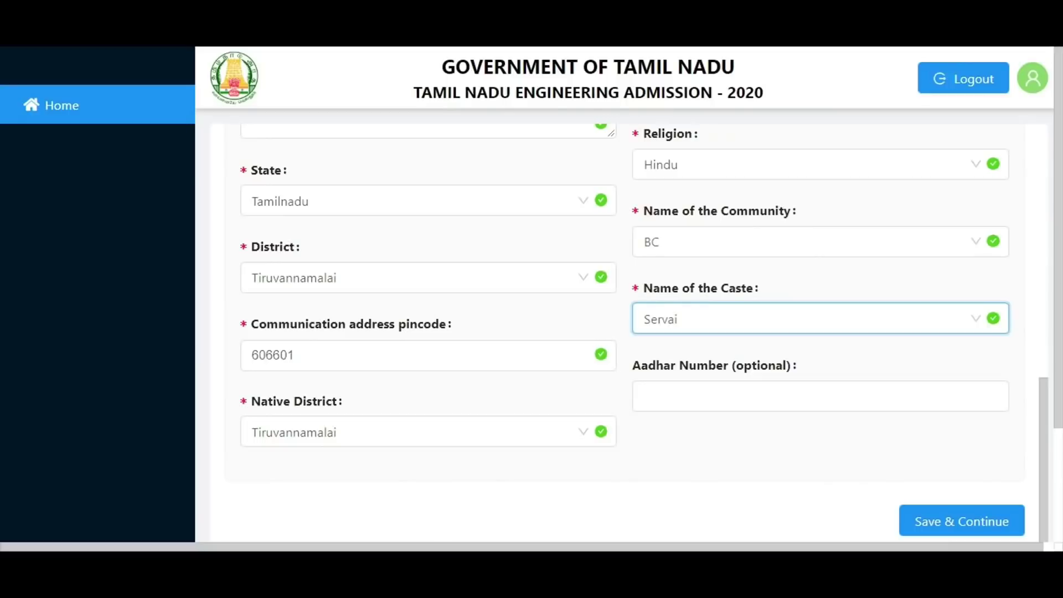
# Step: Save the personal details, then answer No to Differently Abled Person on Special Reservation
pyautogui.click(919, 526)
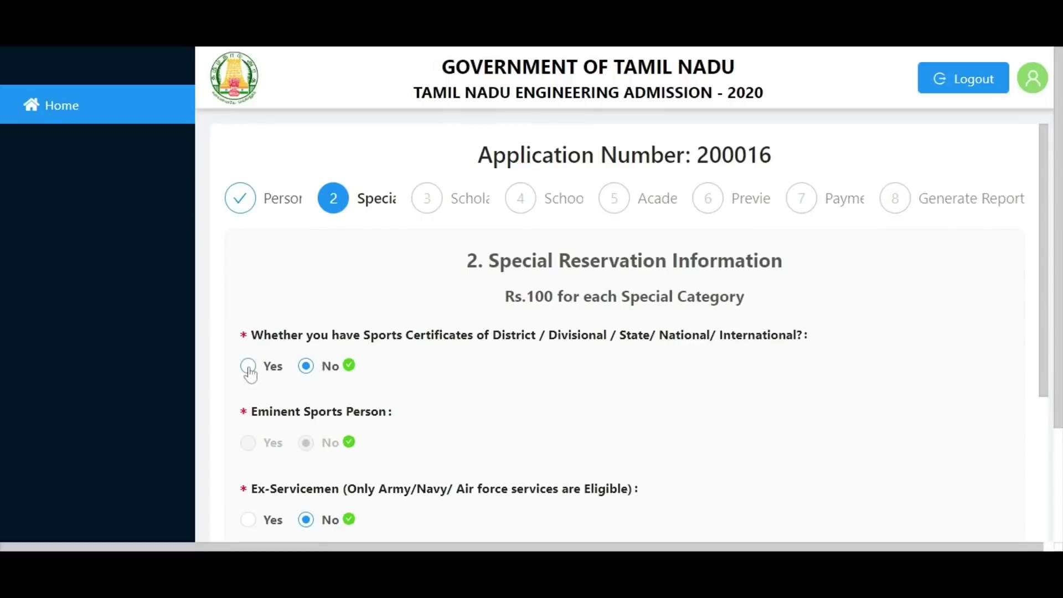
pyautogui.scroll(-3, 275, 461)
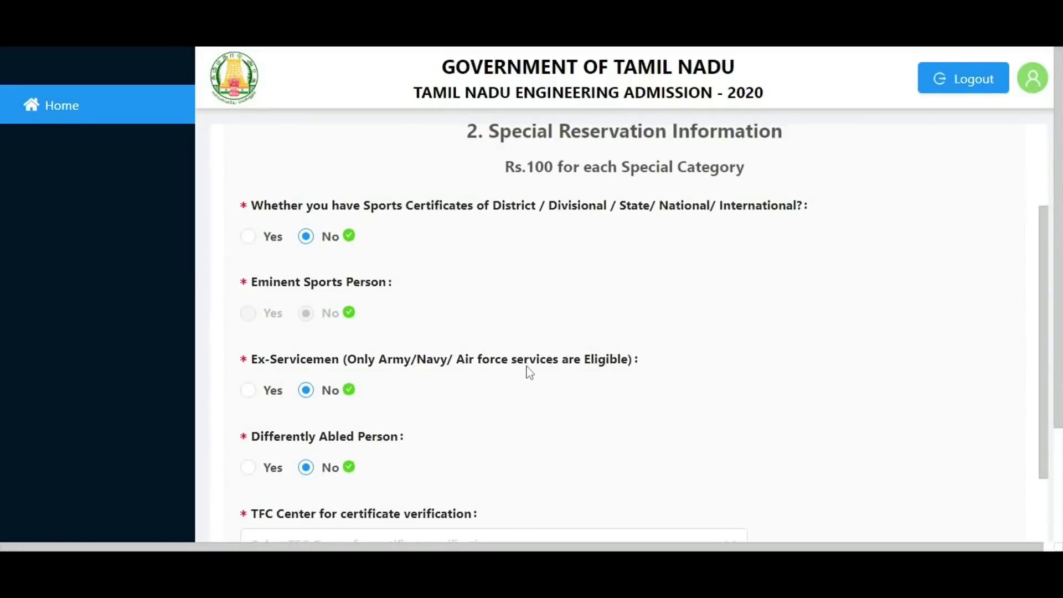
pyautogui.scroll(-2, 358, 423)
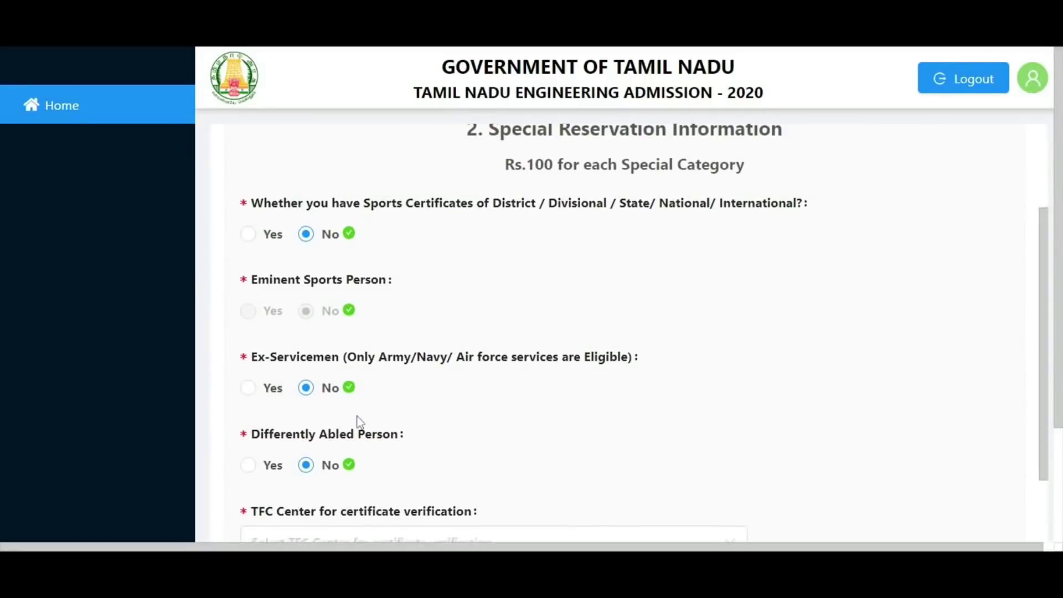
pyautogui.click(247, 390)
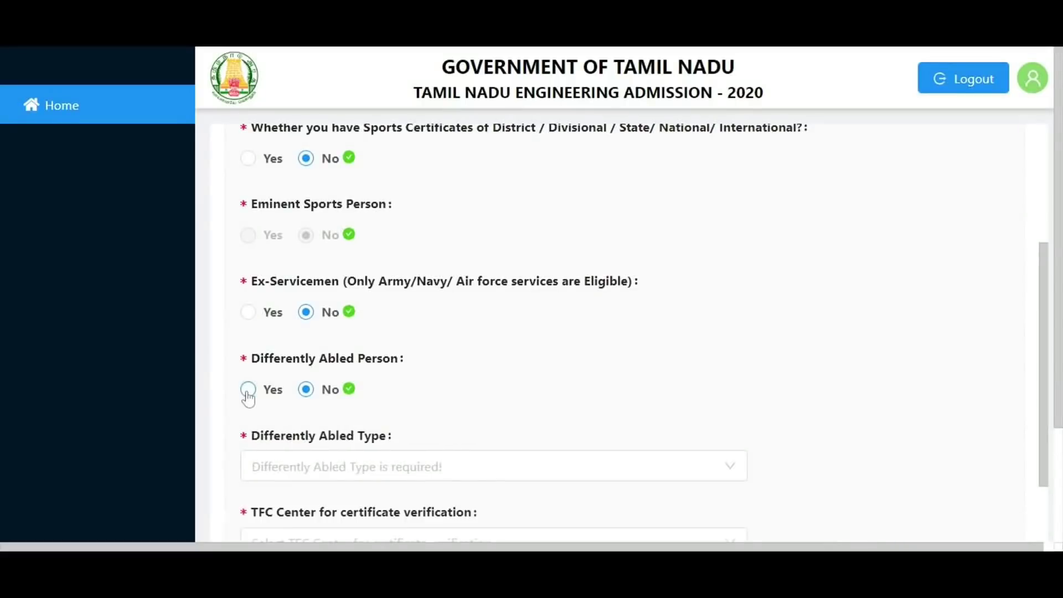
pyautogui.click(352, 467)
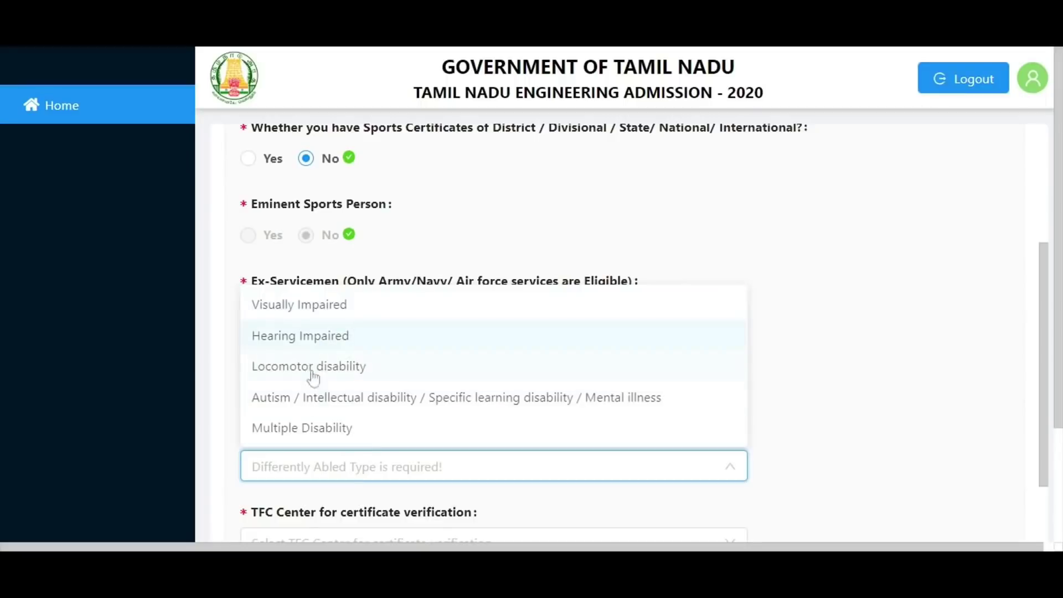
pyautogui.click(387, 471)
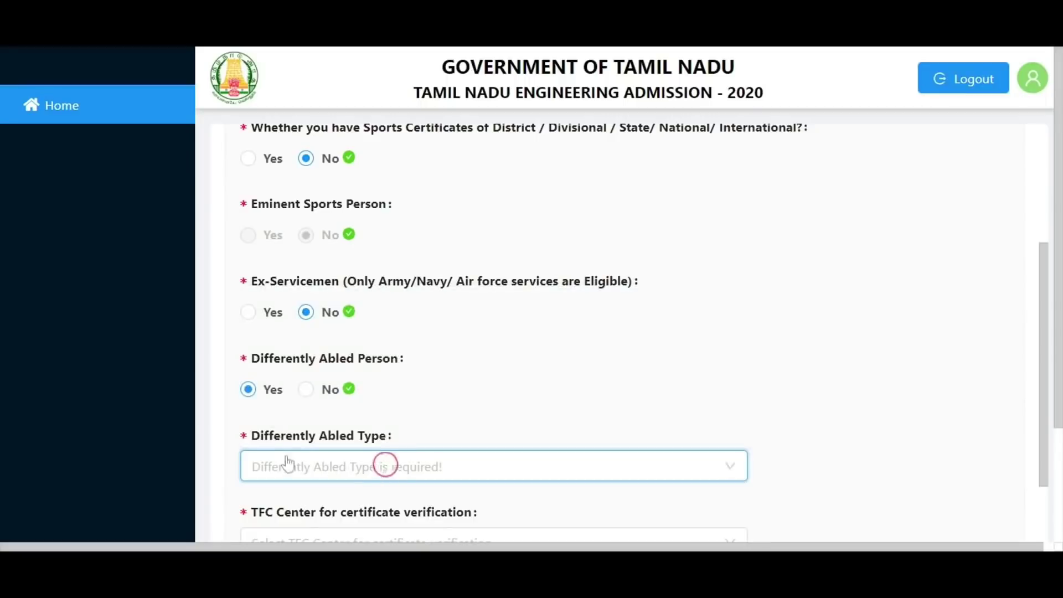
pyautogui.click(248, 393)
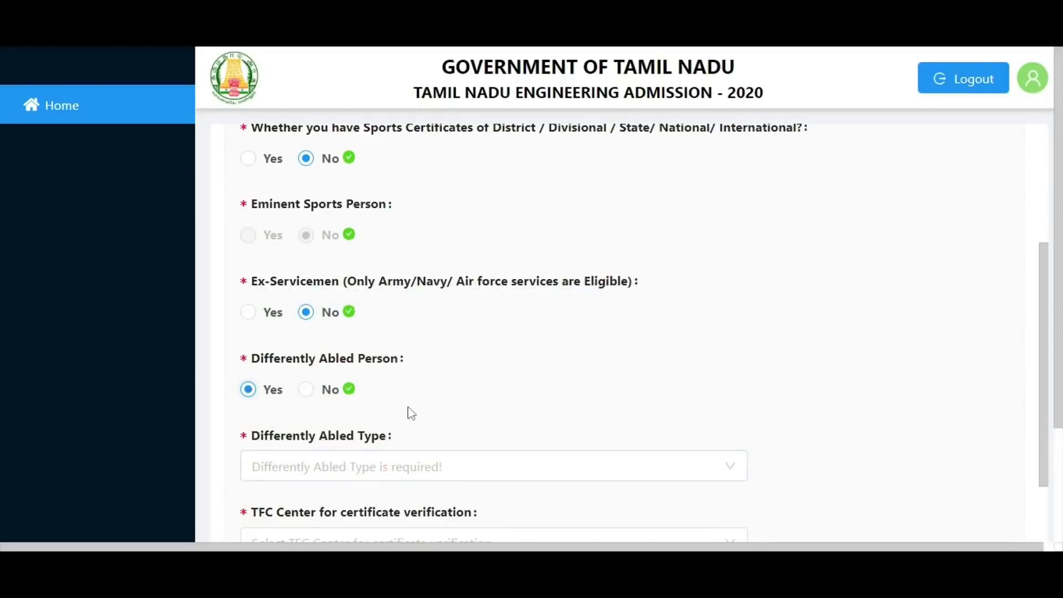
pyautogui.click(307, 390)
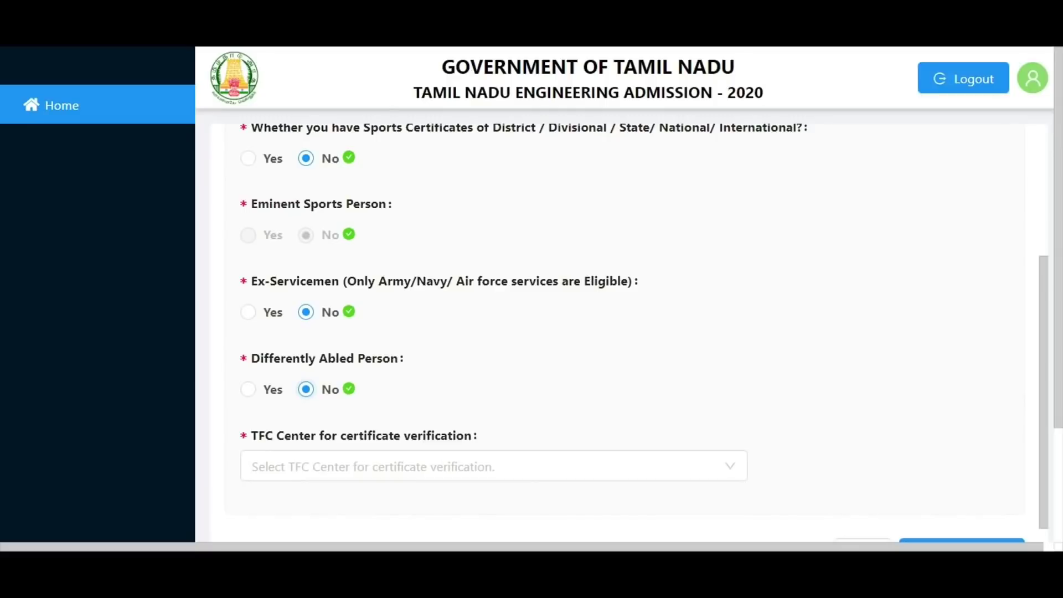
# Step: Choose Govt. Polytechnic College, Pudupalayam as TFC centre and save the special reservation step
pyautogui.click(363, 473)
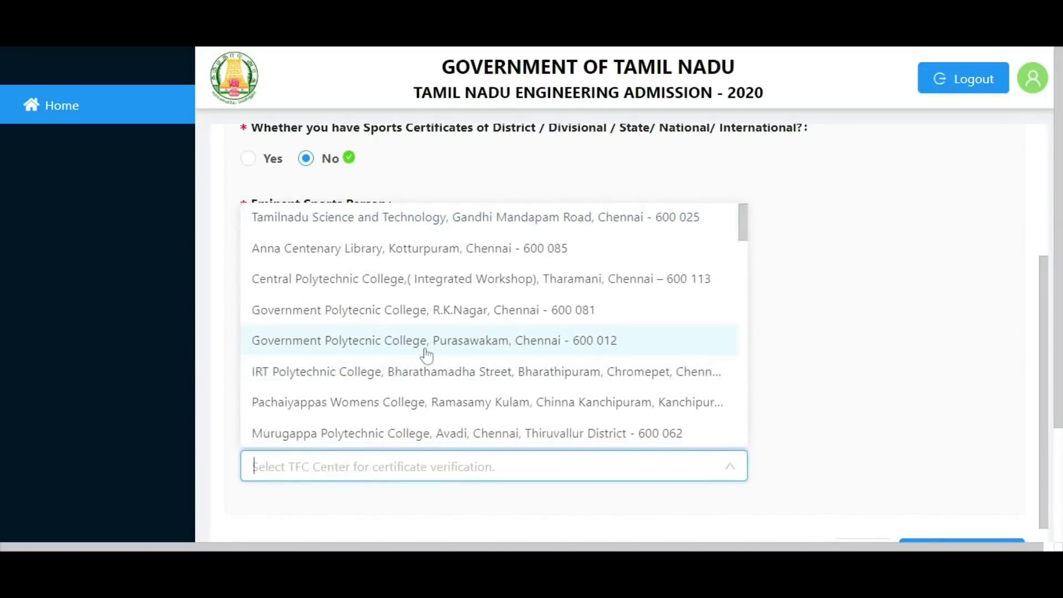
pyautogui.scroll(-3, 426, 355)
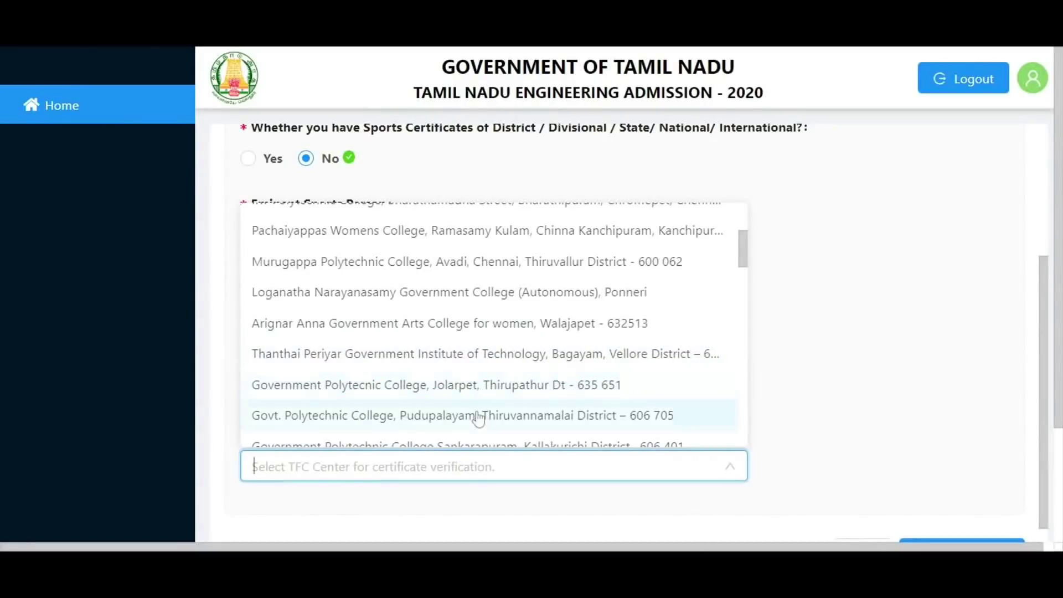
pyautogui.click(474, 415)
pyautogui.scroll(-1, 983, 504)
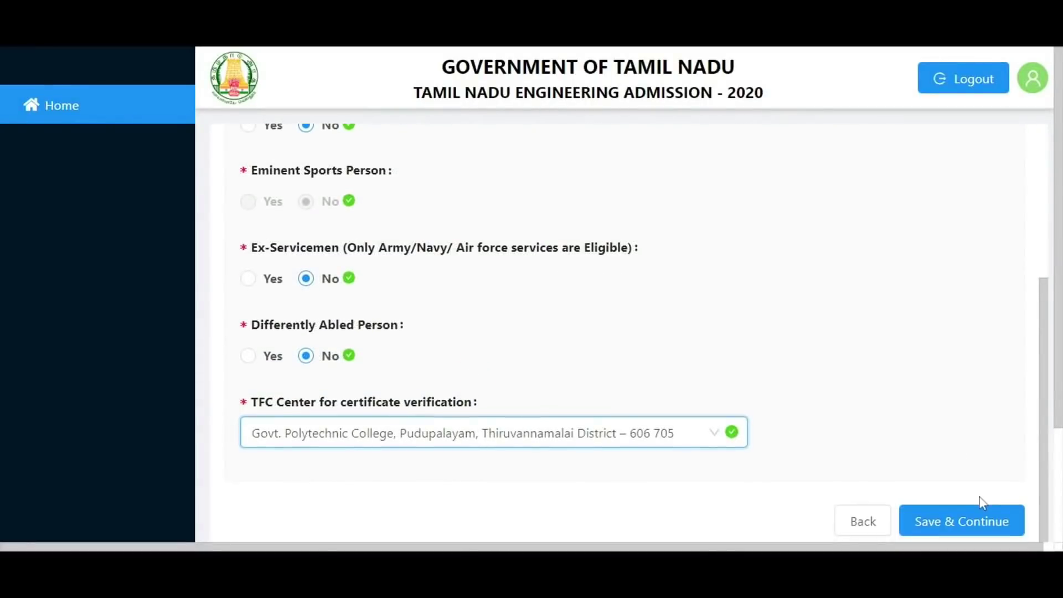
pyautogui.click(948, 525)
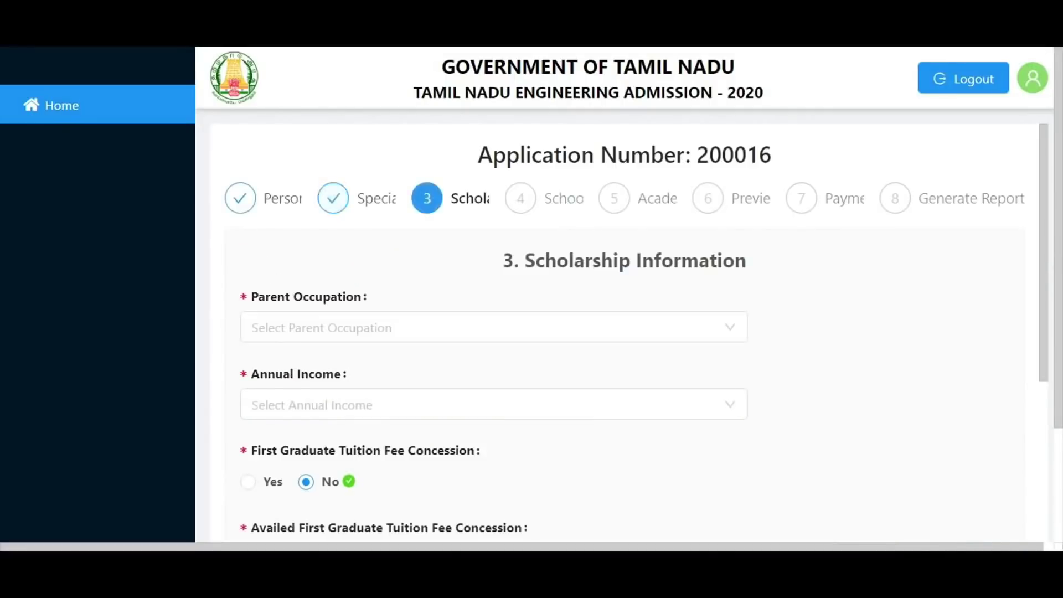
# Step: Choose Business as parent occupation and Less than 1 Lakh annual income, then save the scholarship step
pyautogui.click(465, 332)
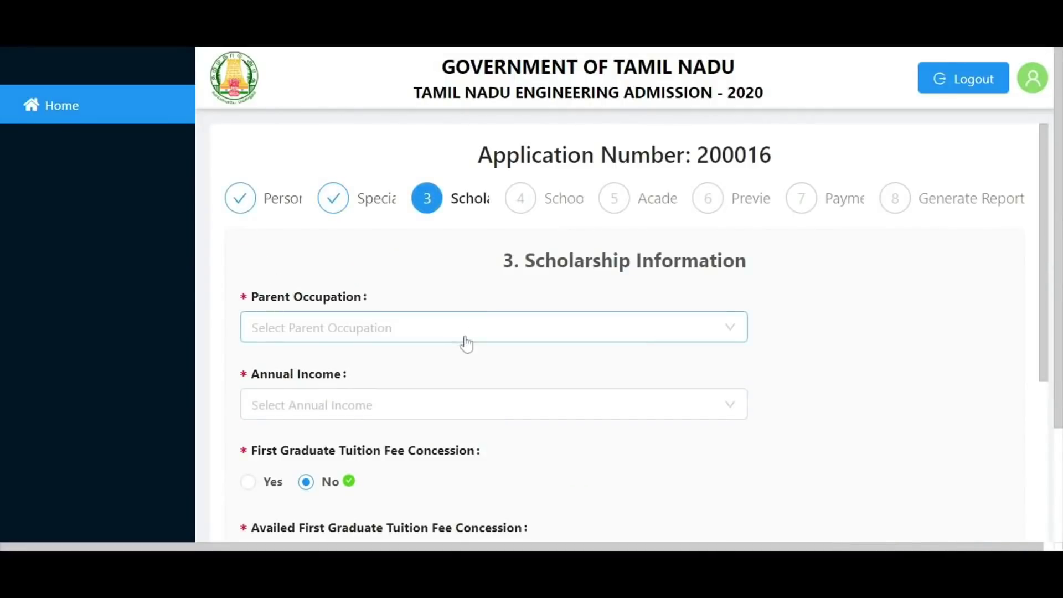
pyautogui.click(367, 266)
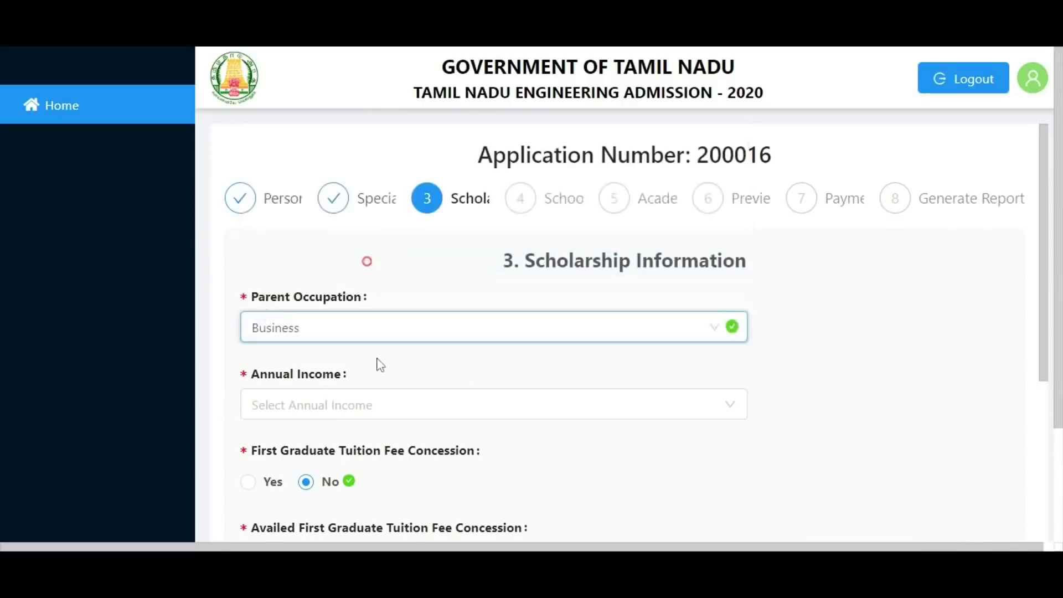
pyautogui.click(367, 408)
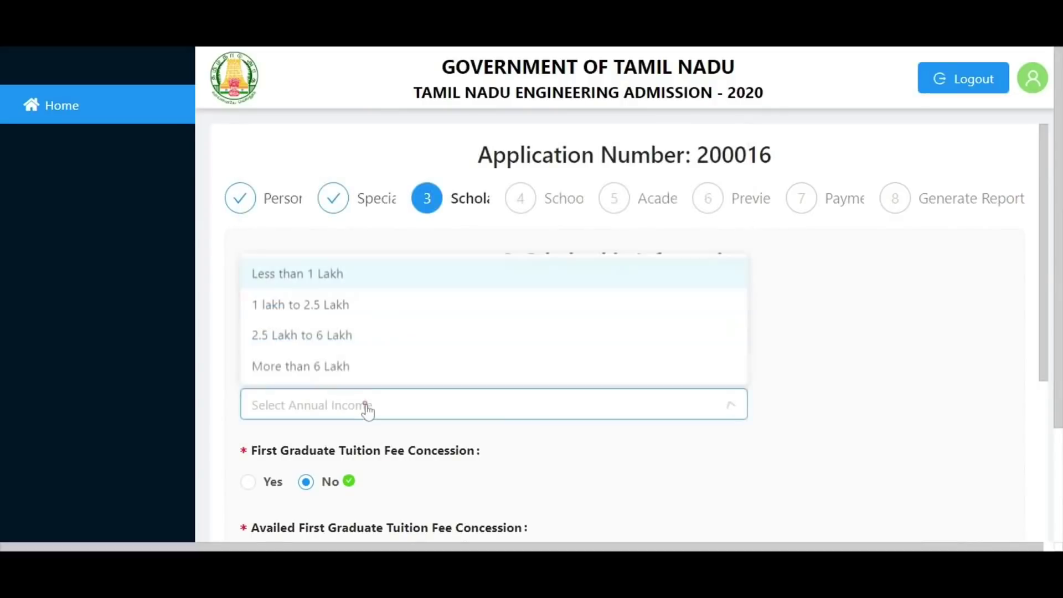
pyautogui.click(349, 275)
pyautogui.scroll(-4, 276, 270)
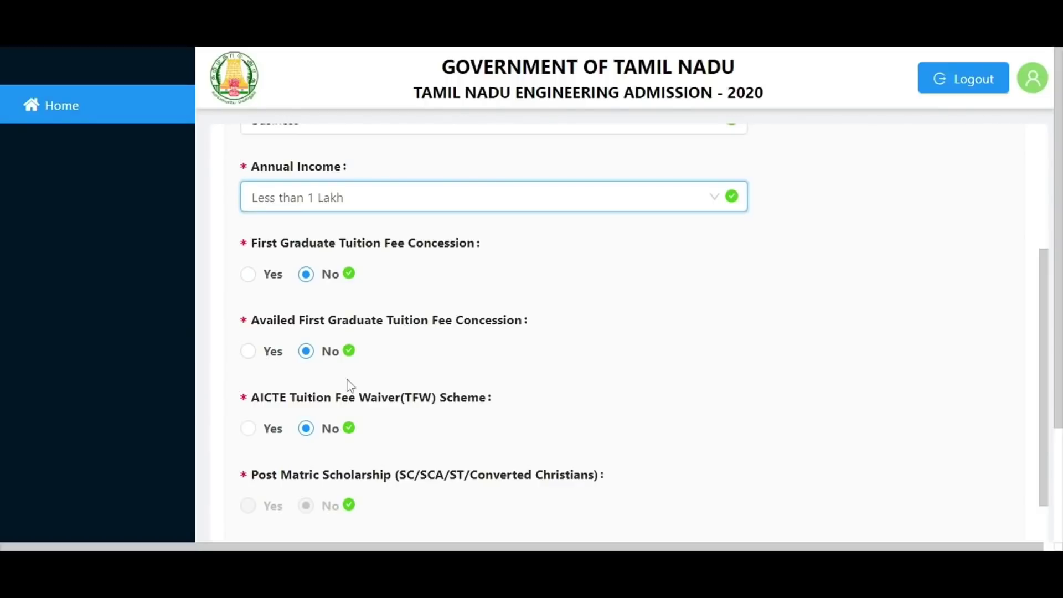
pyautogui.scroll(-1, 349, 384)
pyautogui.scroll(-1, 349, 384)
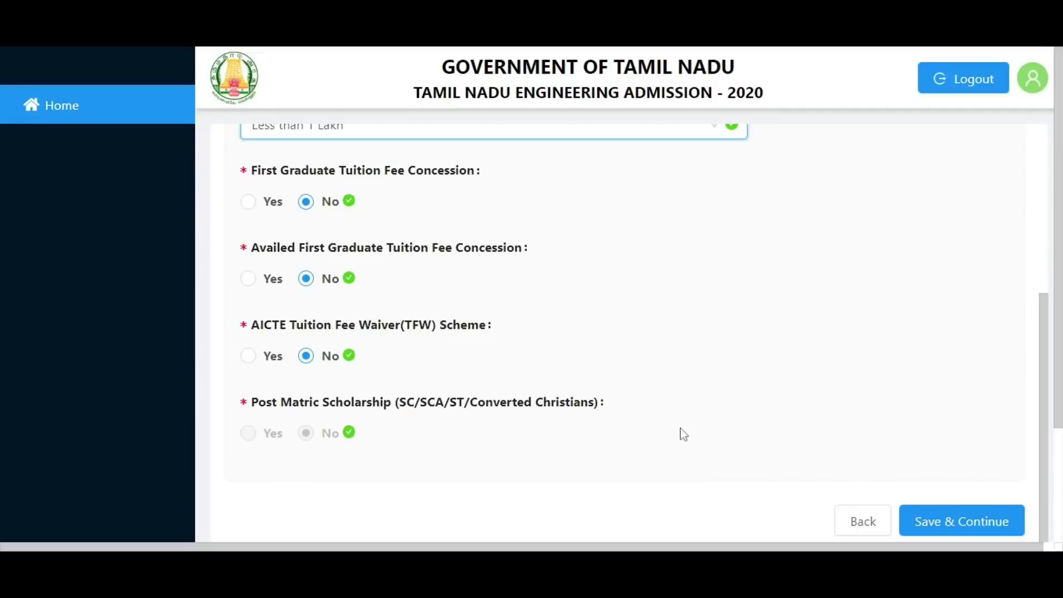
pyautogui.click(942, 525)
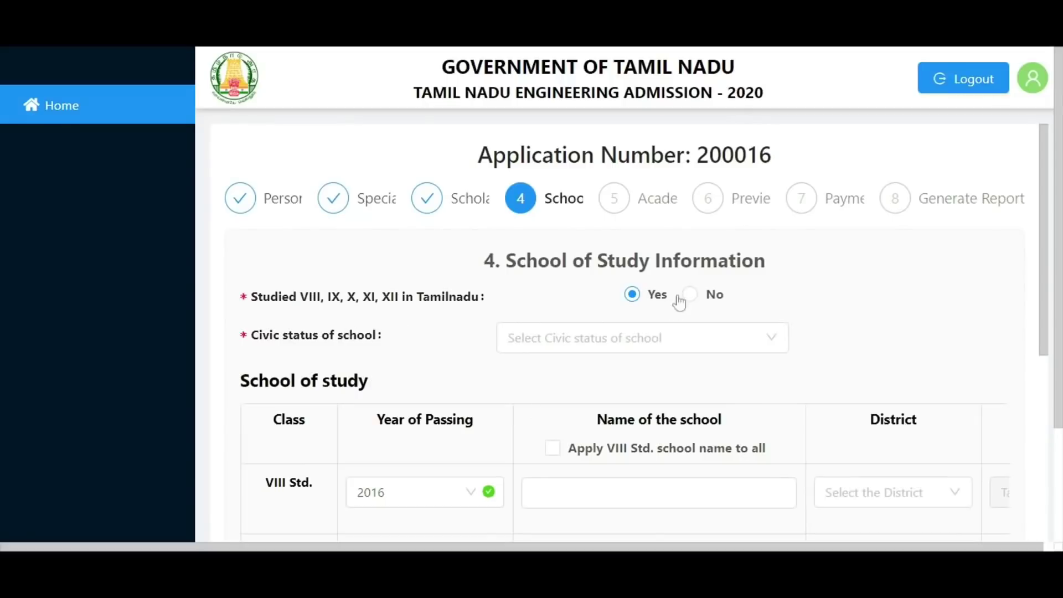
# Step: Set civic status to Municipality and enter ABC SCHOOL in Tiruvannamalai for VIII Std
pyautogui.click(627, 343)
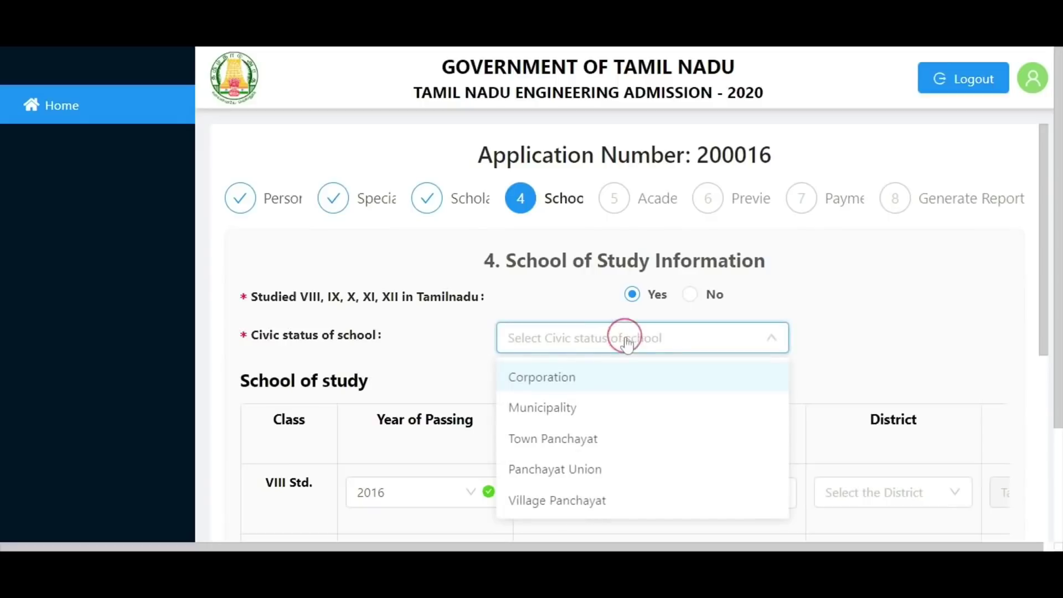
pyautogui.click(577, 413)
pyautogui.scroll(-5, 576, 409)
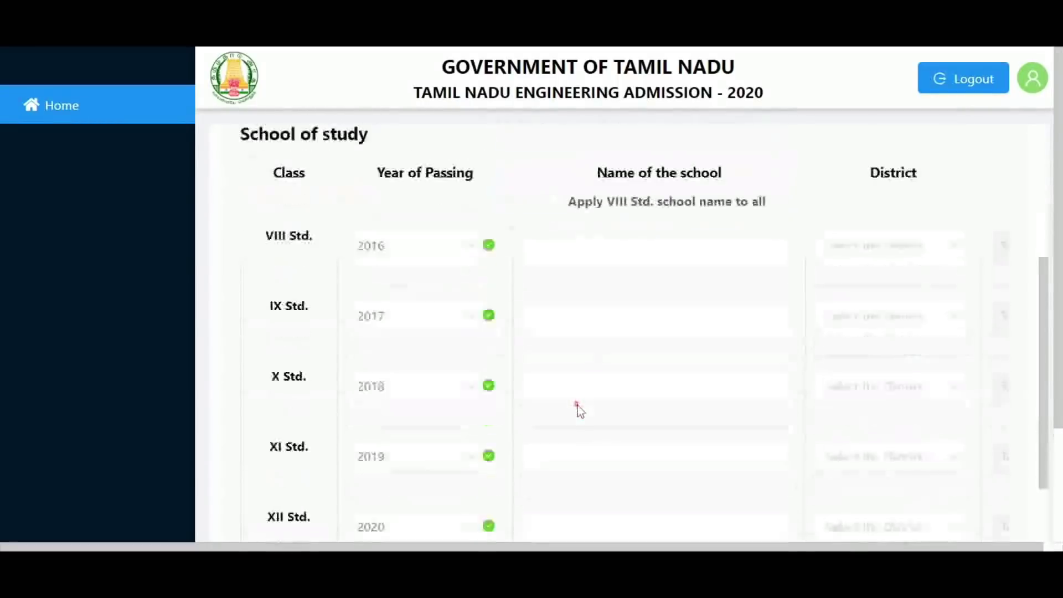
pyautogui.click(553, 201)
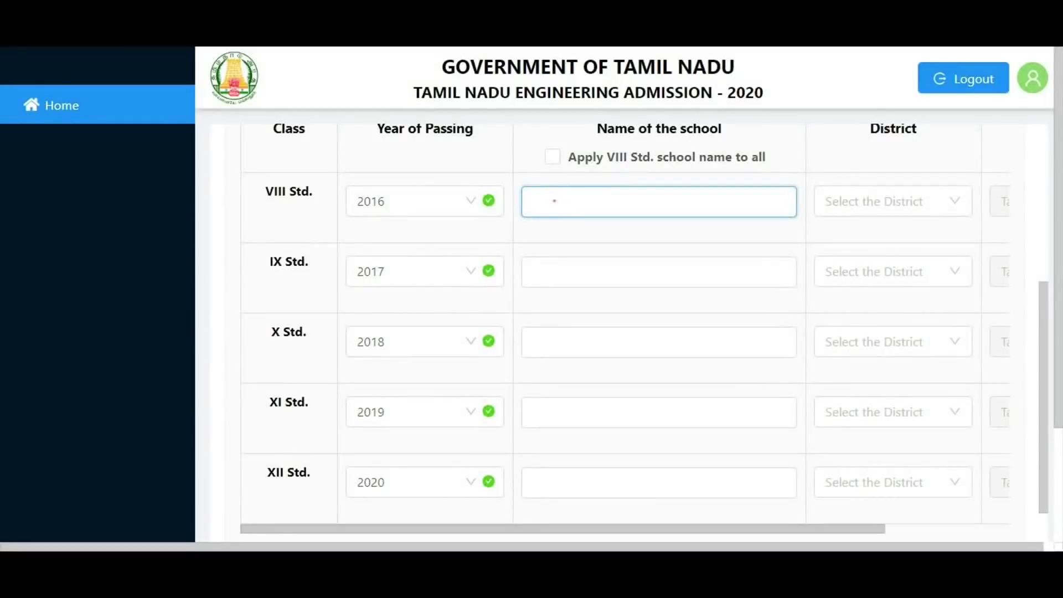
pyautogui.write('ABC SCHOOL')
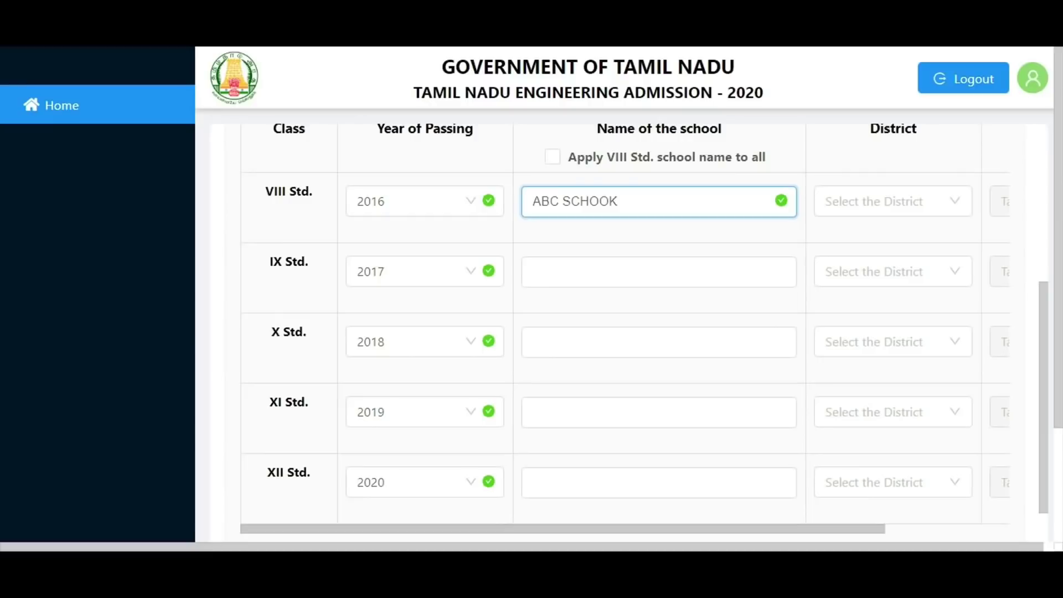
pyautogui.click(881, 209)
pyautogui.write('TIRU')
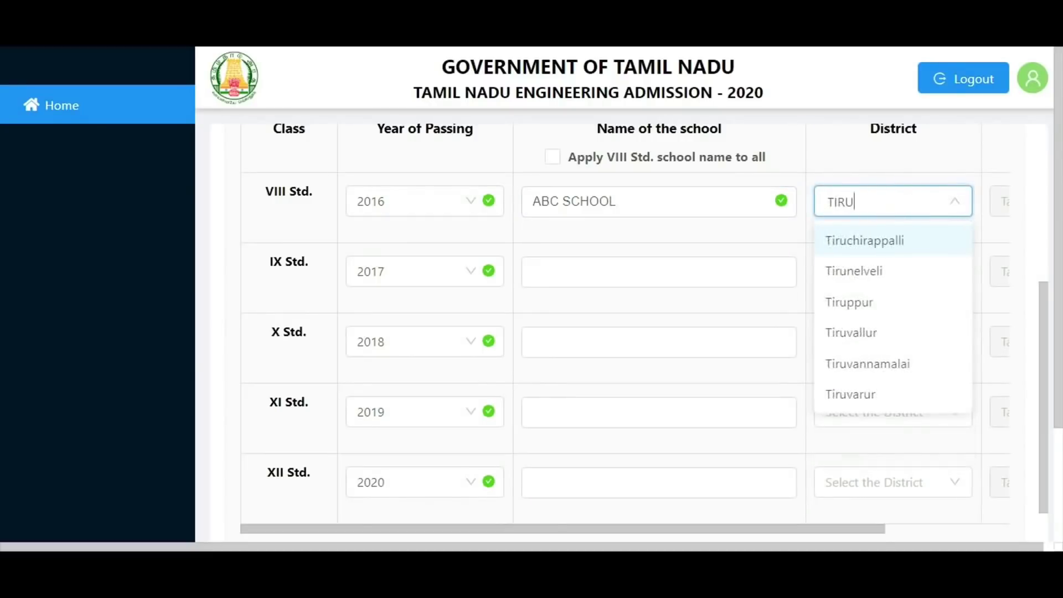
pyautogui.click(872, 363)
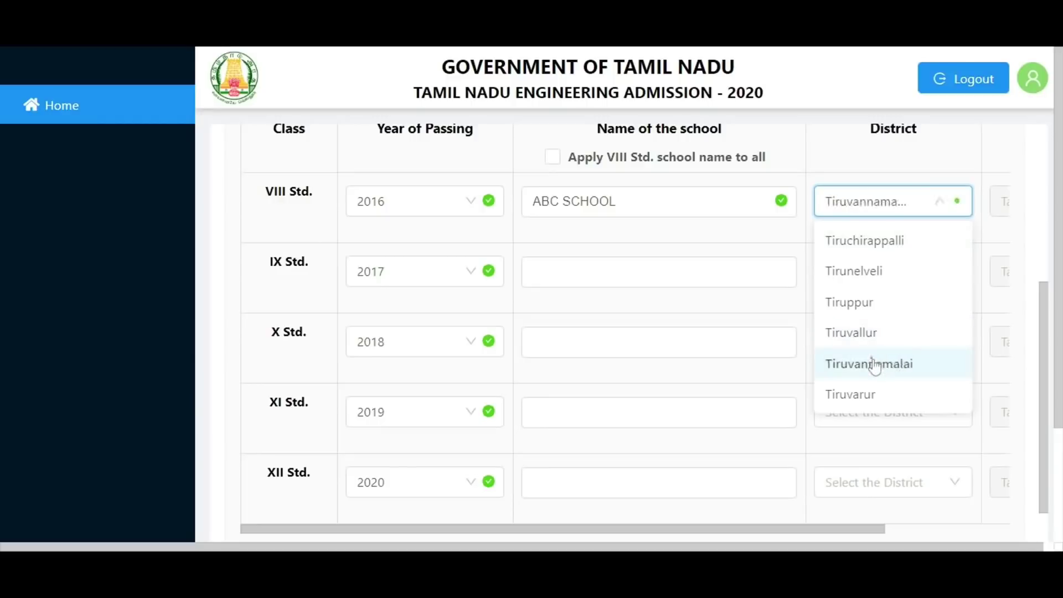
# Step: Apply the VIII Std. school details to all classes through XII and save
pyautogui.click(553, 158)
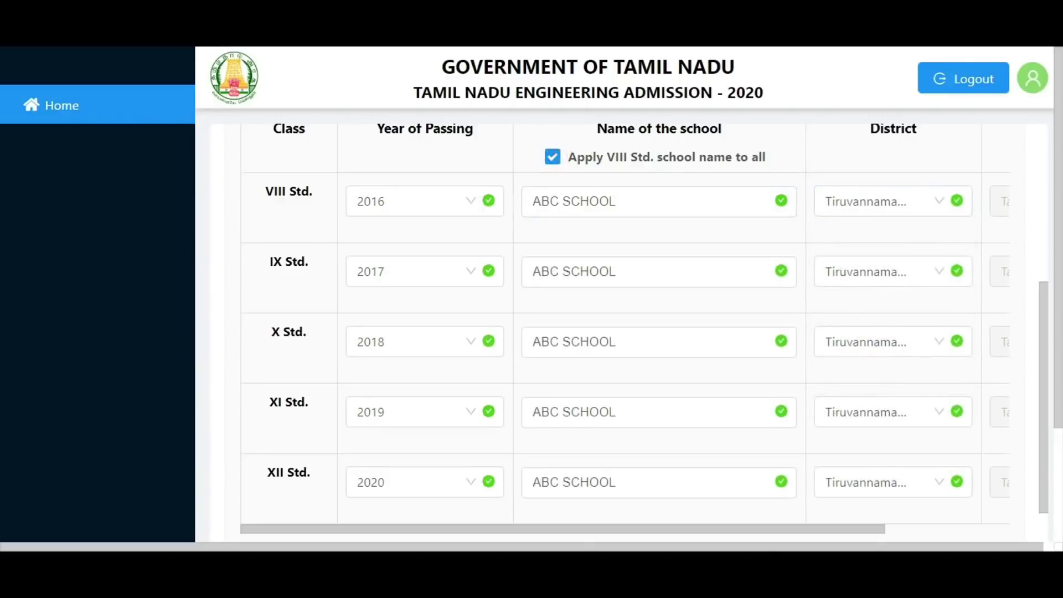
pyautogui.moveTo(768, 531); pyautogui.dragTo(869, 535)
pyautogui.scroll(-2, 935, 418)
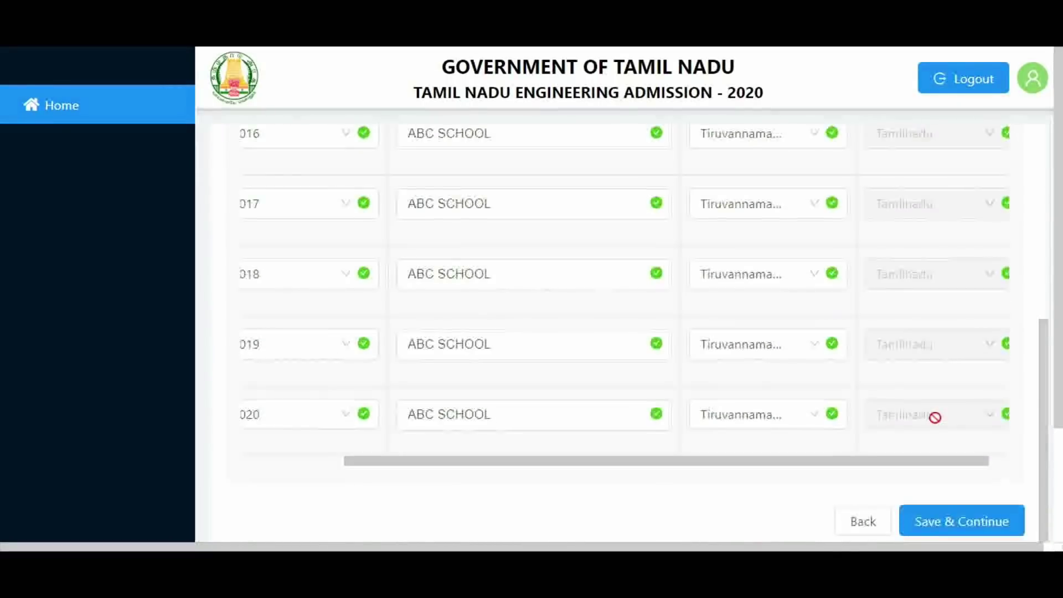
pyautogui.click(952, 521)
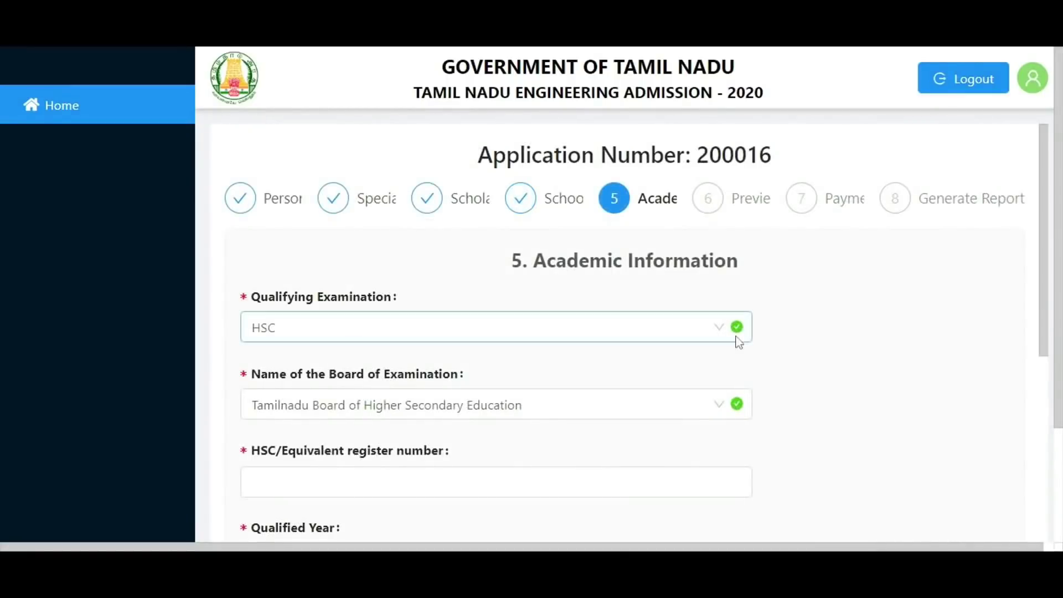
# Step: Keep HSC and the Tamilnadu board as qualifying exam, and enter the HSC register number
pyautogui.click(648, 328)
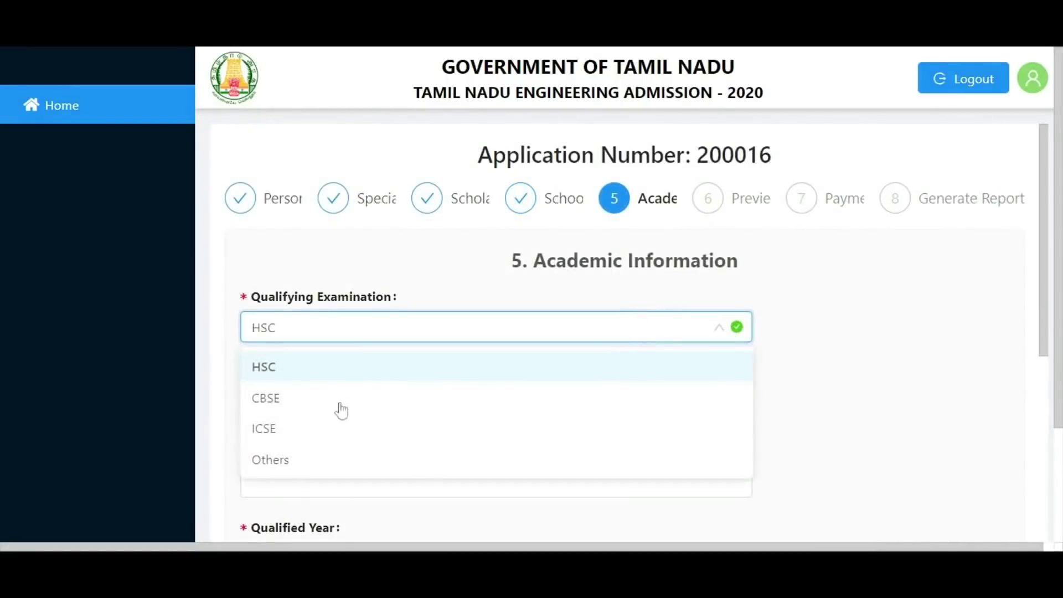
pyautogui.click(816, 419)
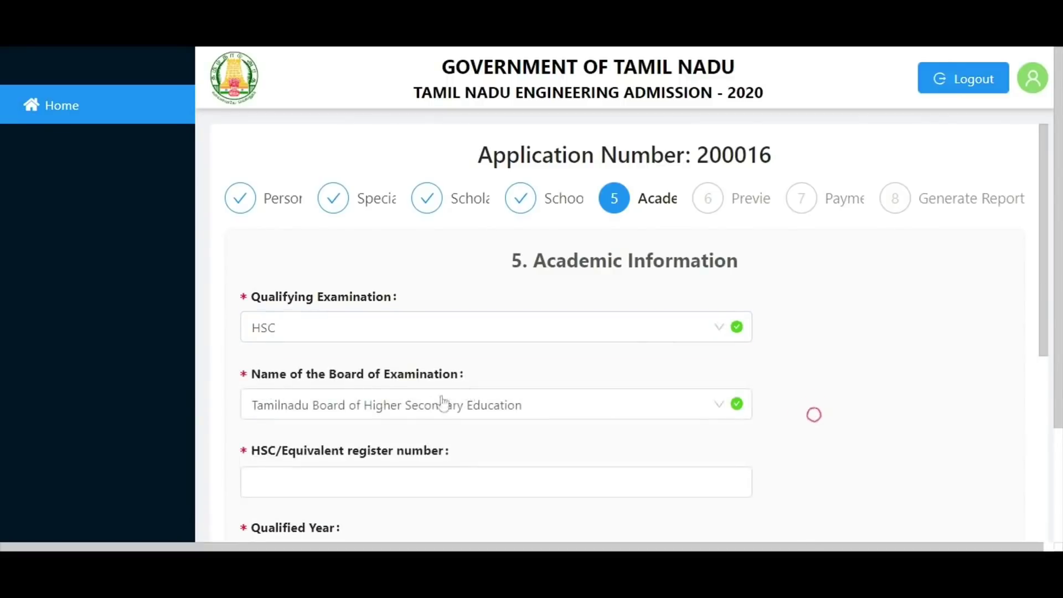
pyautogui.click(426, 413)
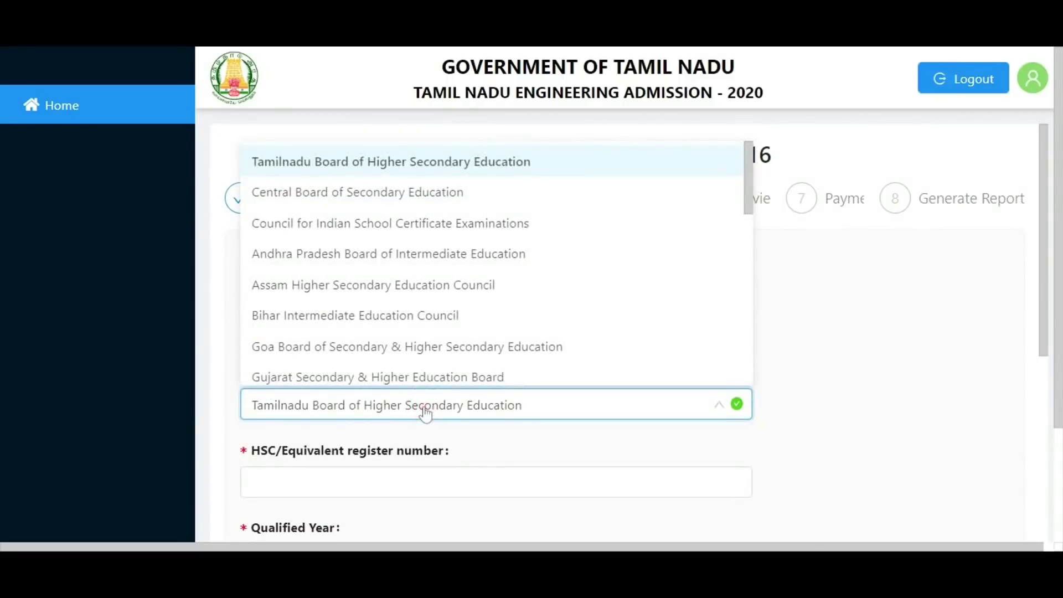
pyautogui.click(426, 414)
pyautogui.scroll(-2, 422, 413)
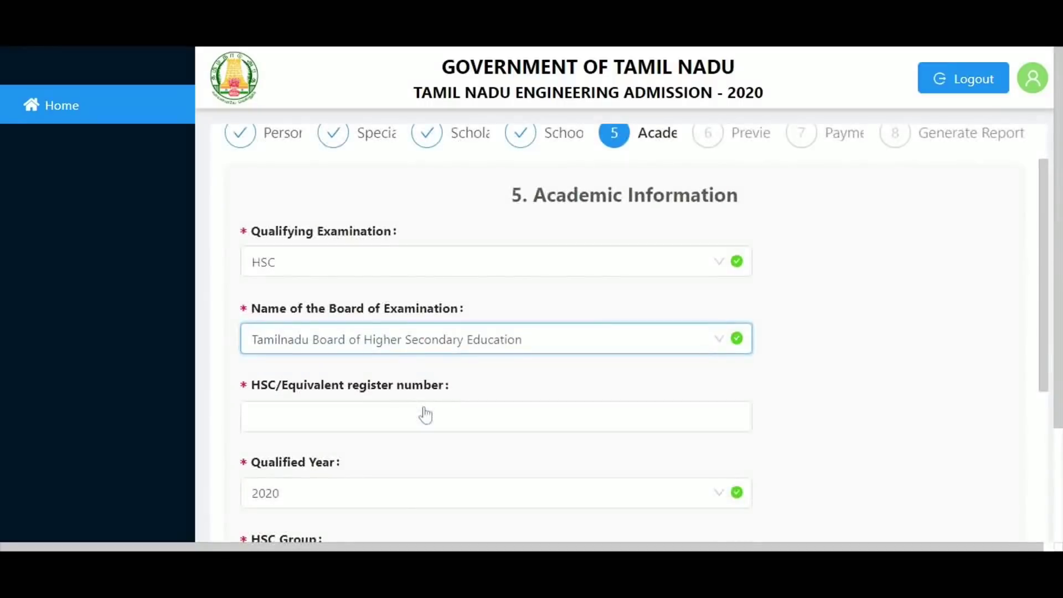
pyautogui.click(401, 350)
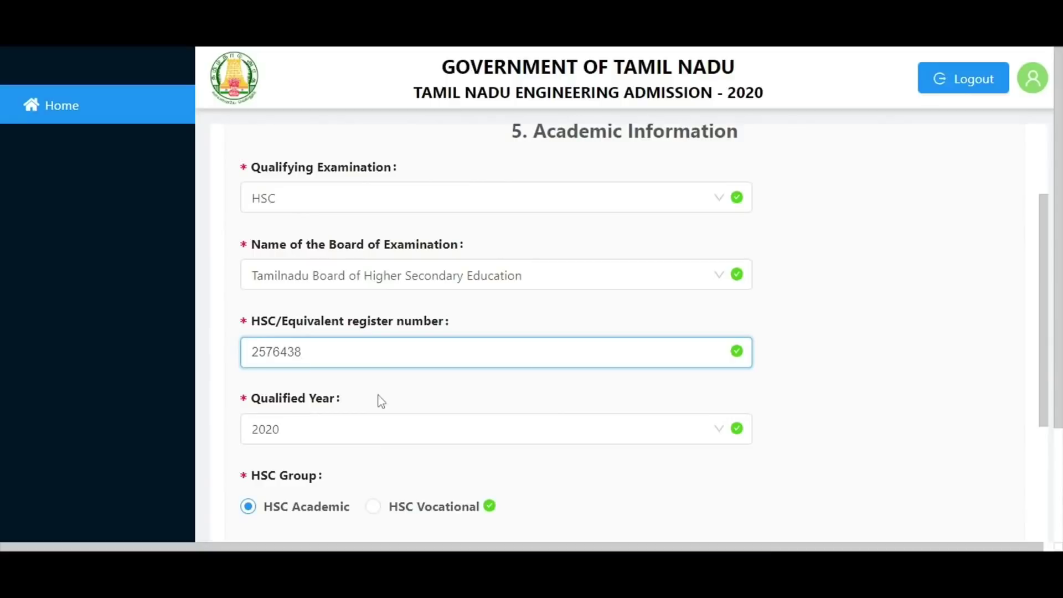
# Step: Choose group code Physics/Chemistry/Maths/Biology (1503), keep Tamil medium, and set qualified year 2016
pyautogui.click(366, 446)
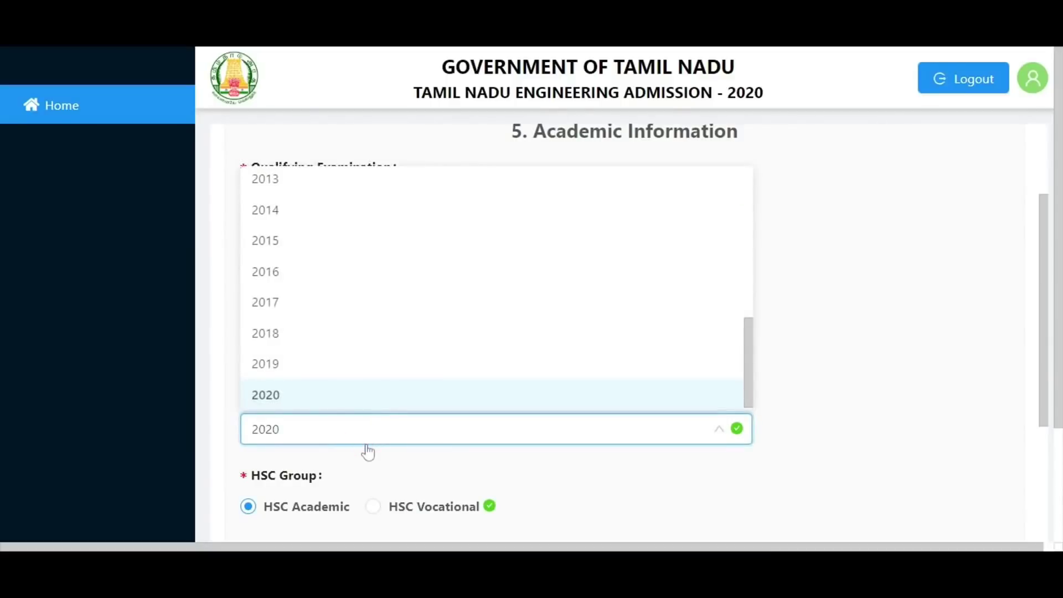
pyautogui.scroll(-2, 388, 465)
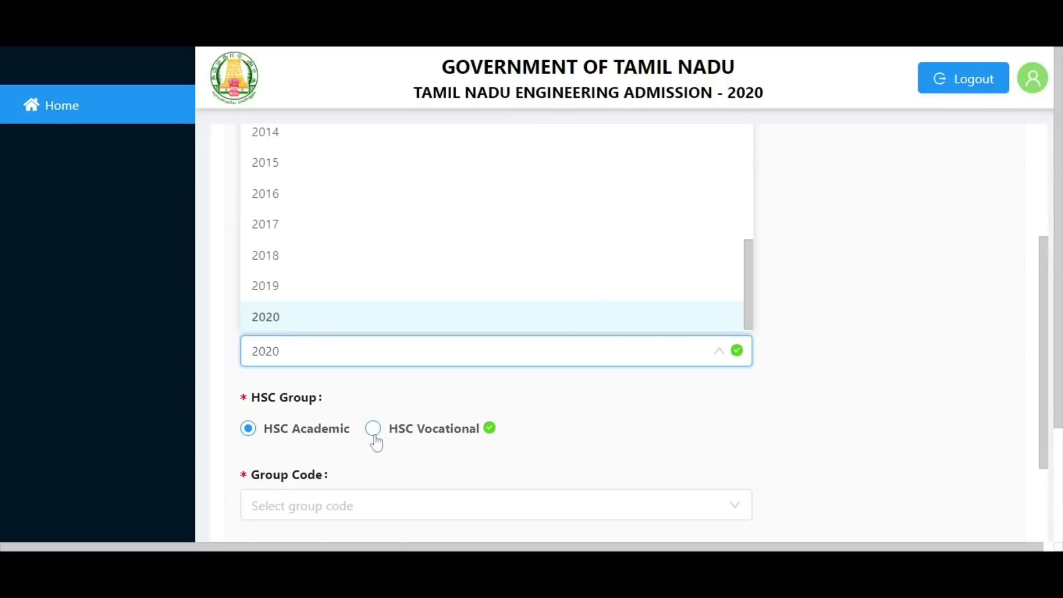
pyautogui.scroll(-2, 376, 443)
pyautogui.click(364, 372)
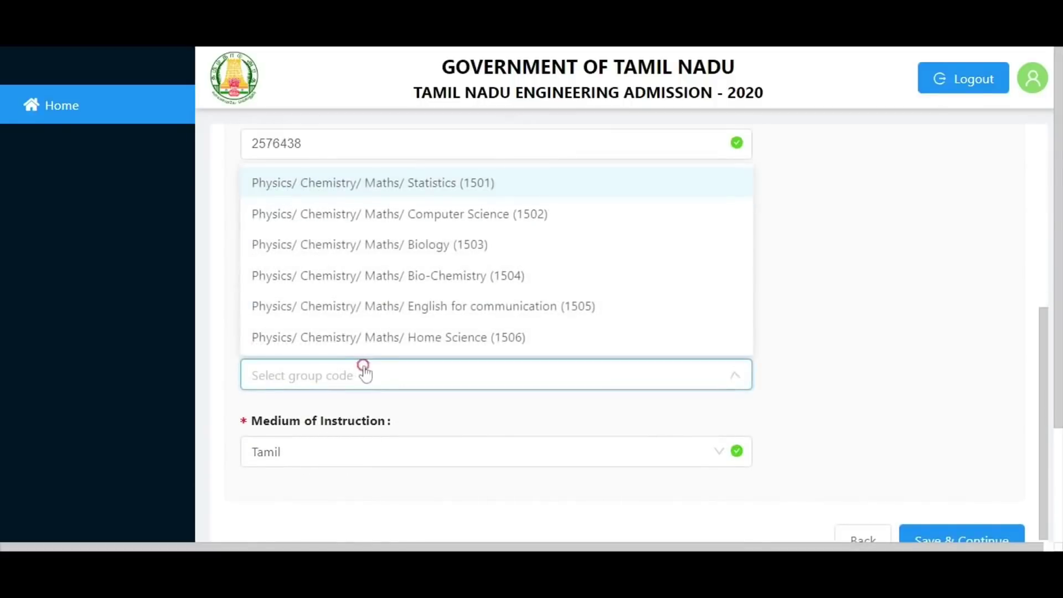
pyautogui.click(520, 248)
pyautogui.click(474, 453)
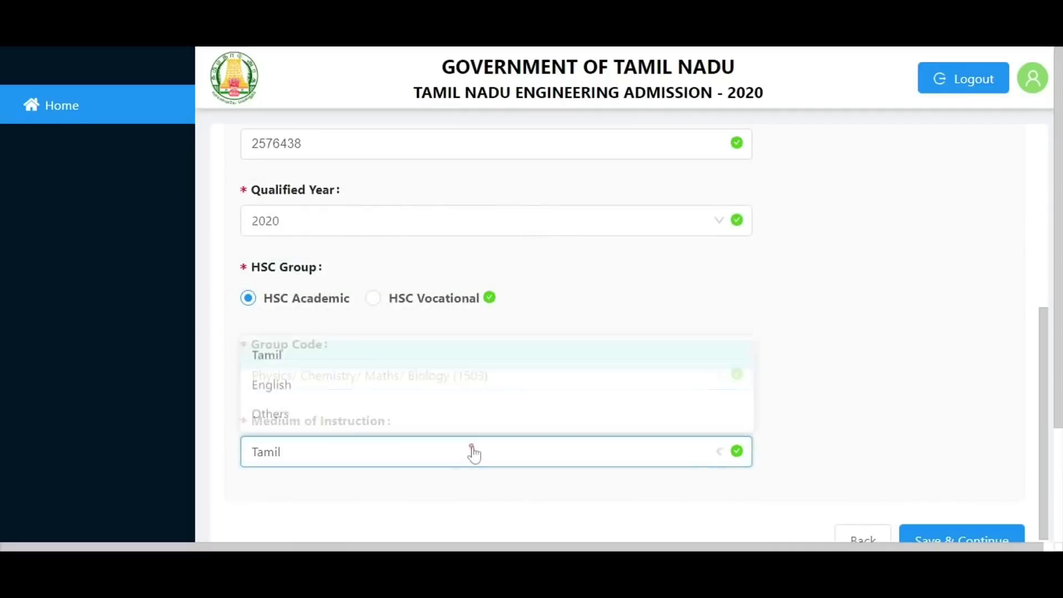
pyautogui.click(472, 450)
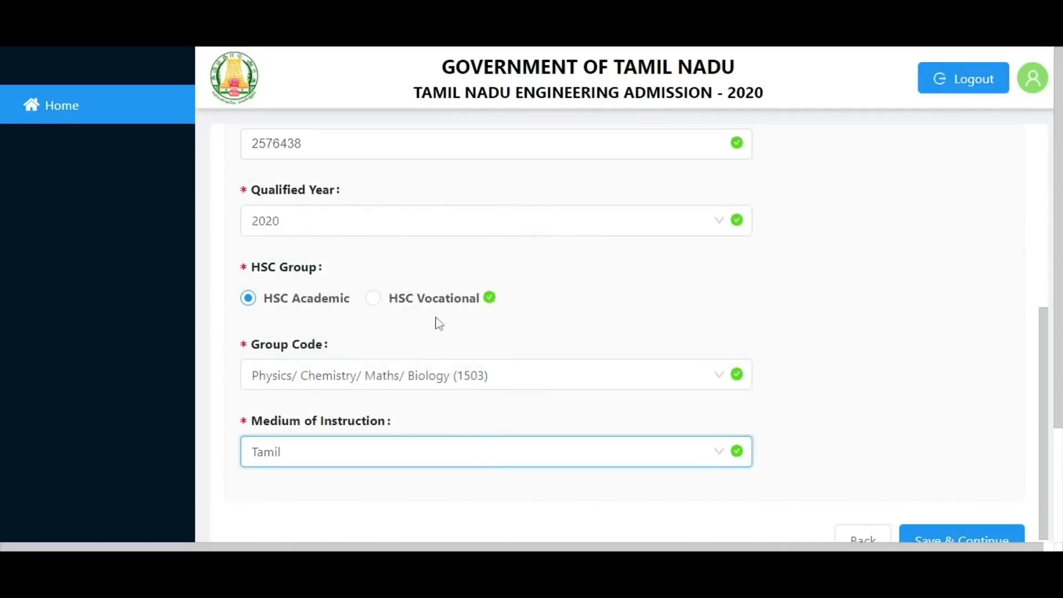
pyautogui.click(398, 231)
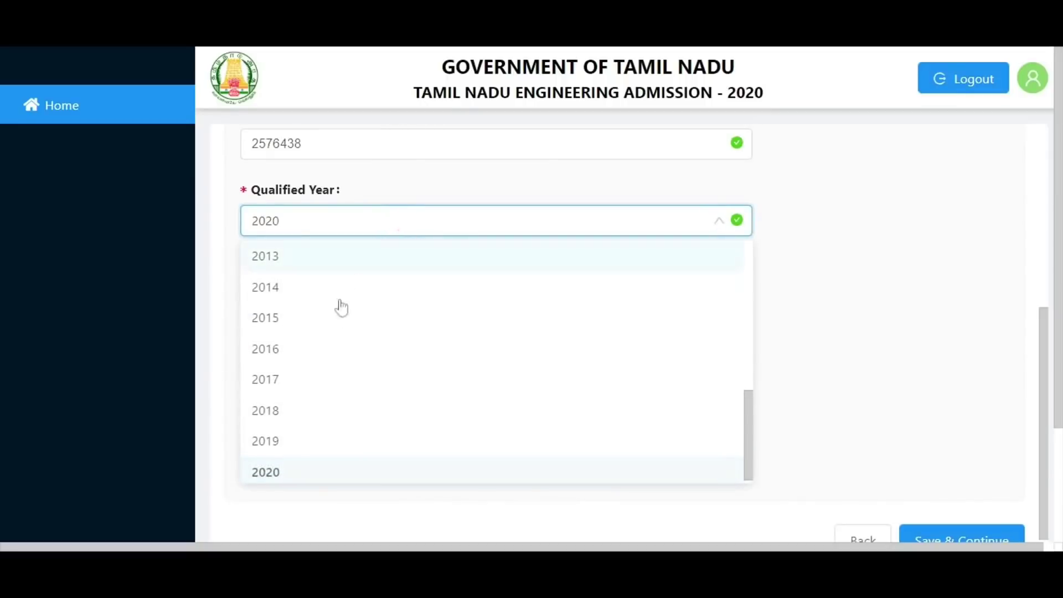
pyautogui.click(330, 349)
# Step: Change the qualified year from 2016 to 2020 and save Academic Information
pyautogui.scroll(-1, 484, 378)
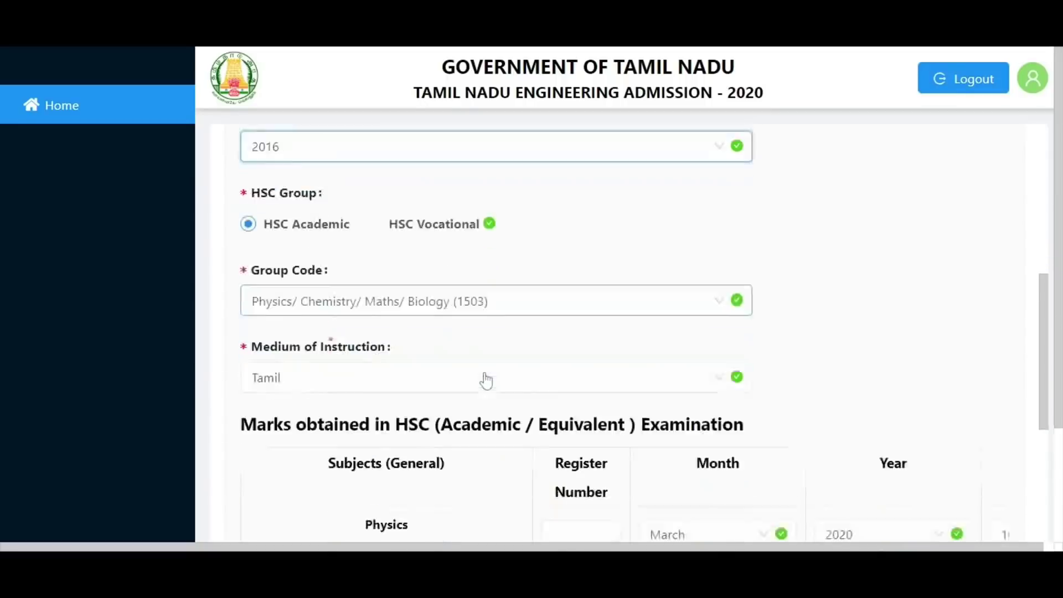
pyautogui.scroll(-2, 486, 380)
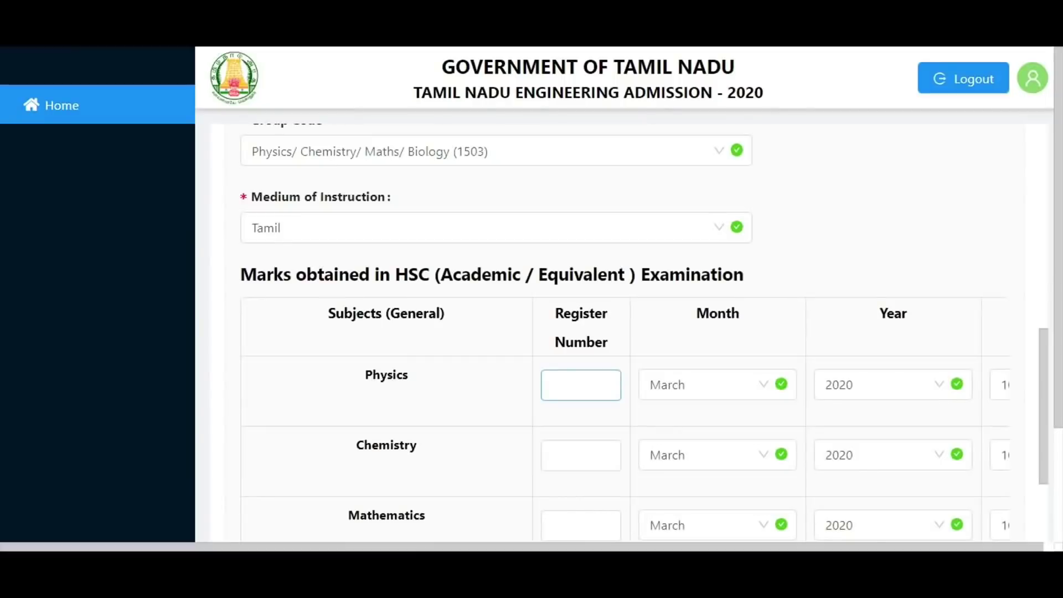
pyautogui.scroll(-2, 581, 304)
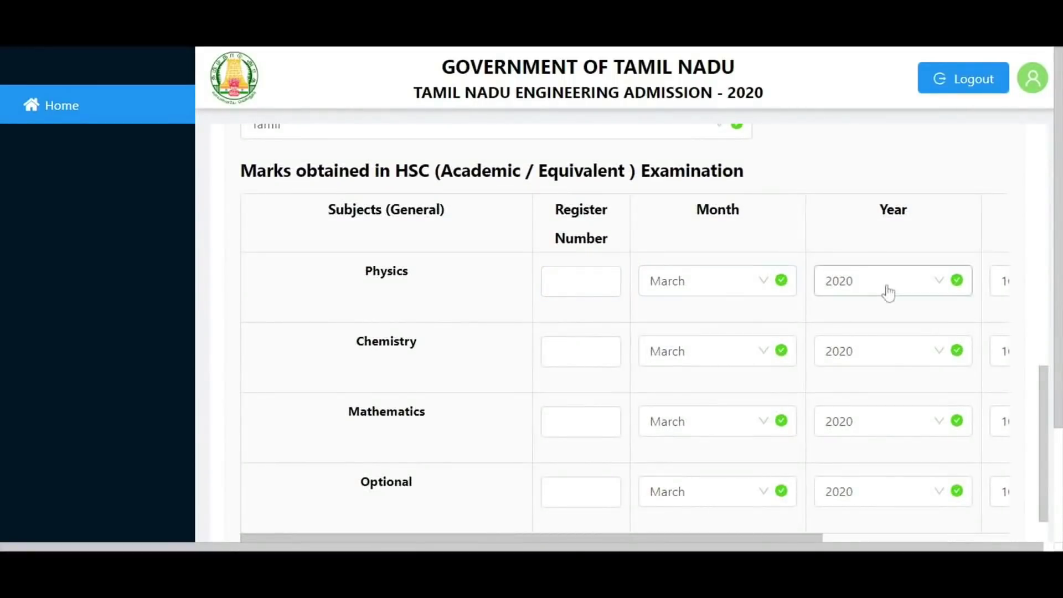
pyautogui.scroll(-2, 885, 410)
pyautogui.moveTo(808, 464); pyautogui.dragTo(999, 454)
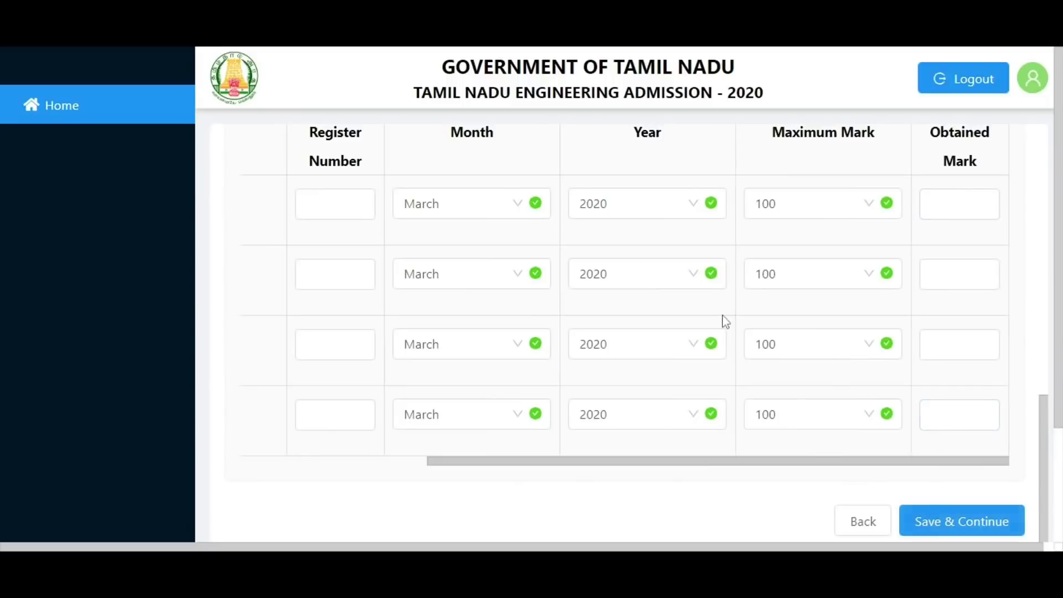
pyautogui.scroll(1, 725, 321)
pyautogui.scroll(10, 725, 321)
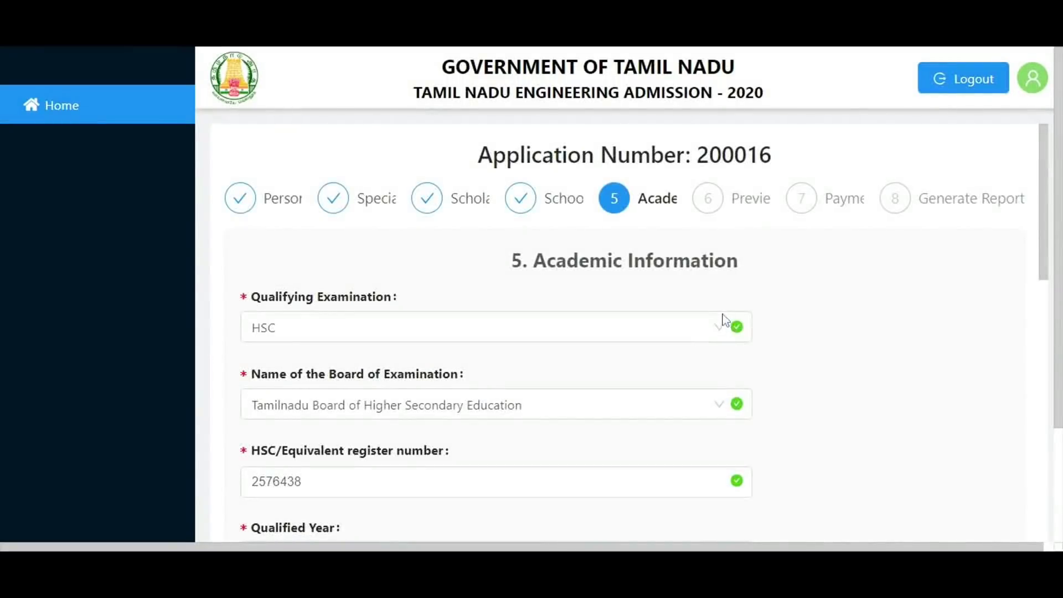
pyautogui.scroll(-3, 726, 321)
pyautogui.click(539, 427)
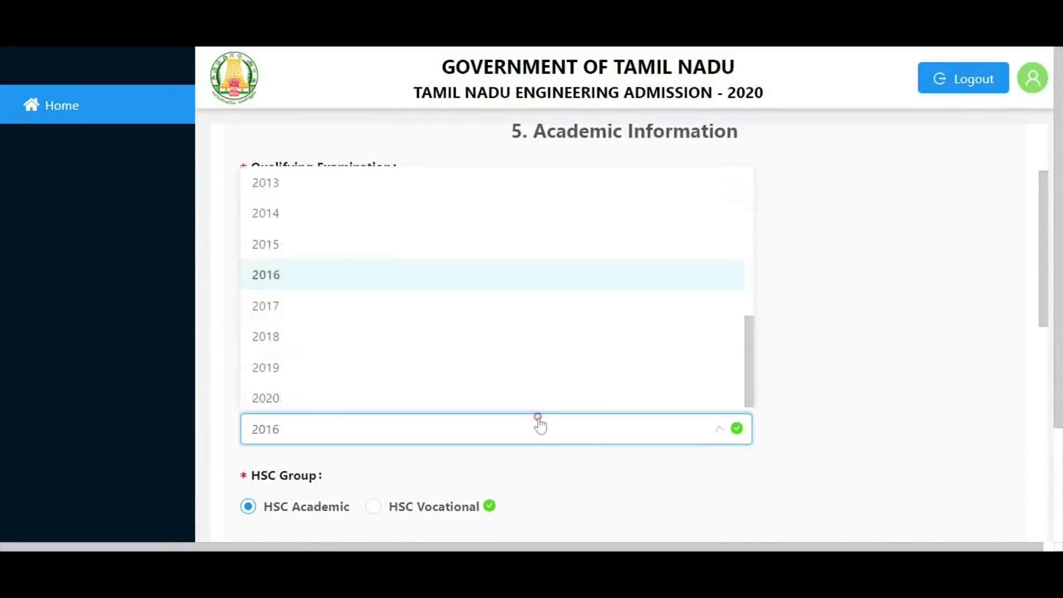
pyautogui.click(381, 396)
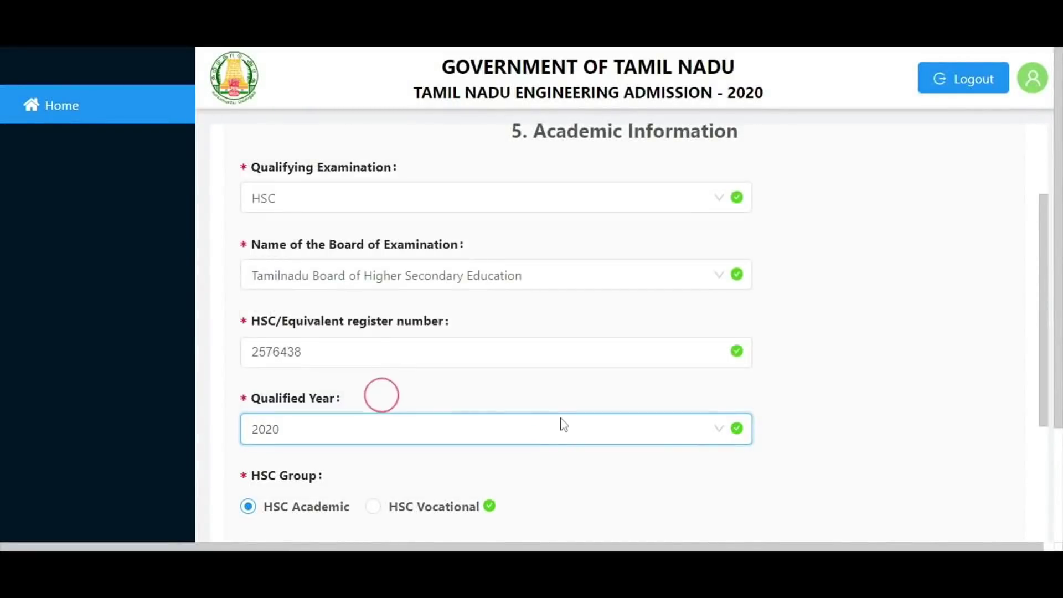
pyautogui.scroll(-4, 562, 424)
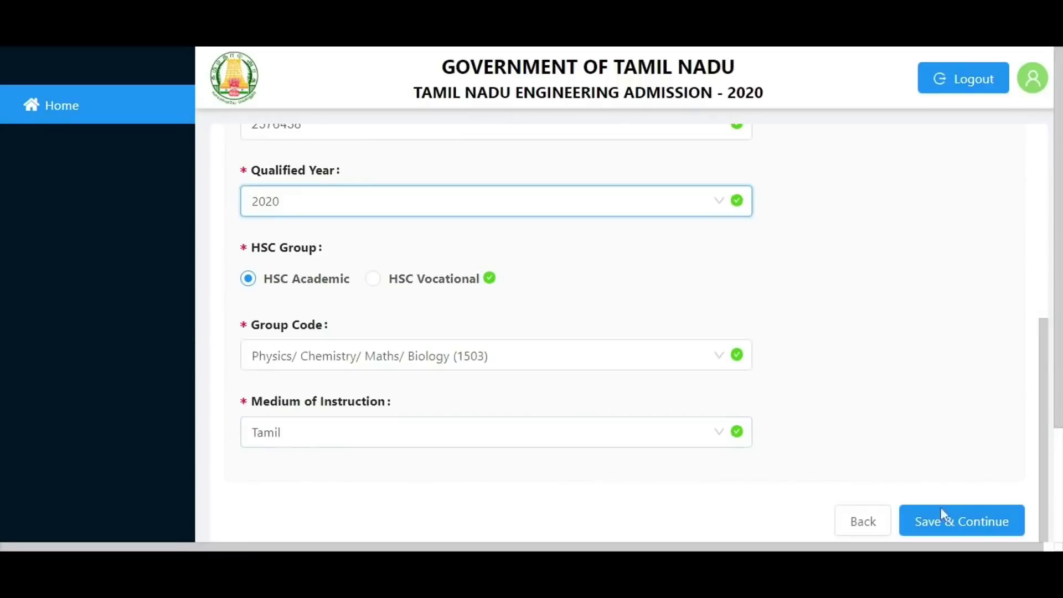
pyautogui.click(941, 510)
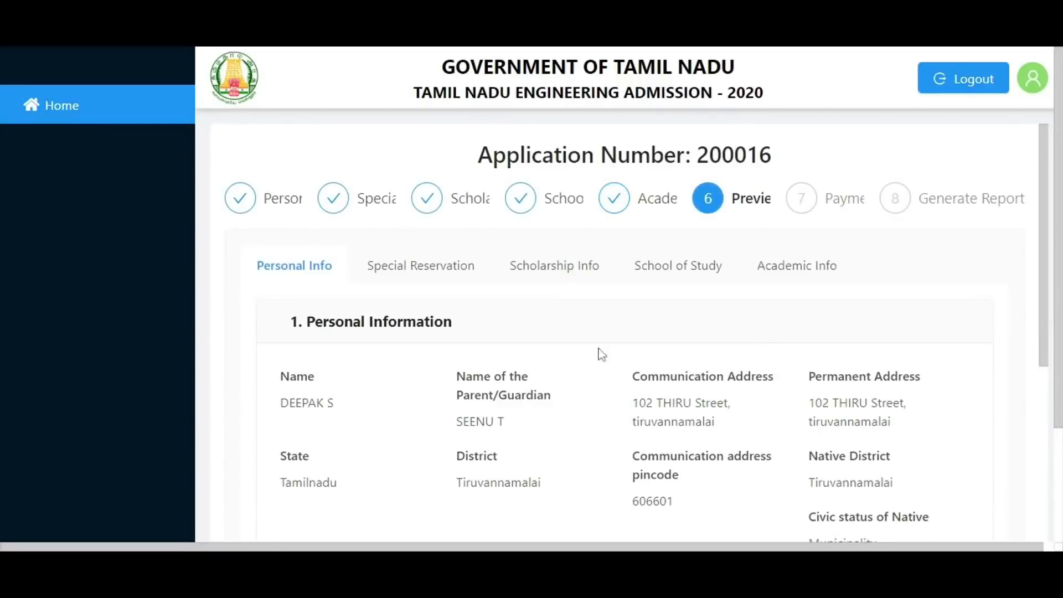
# Step: Review Personal Info, Special Reservation, and Scholarship Info showing Business occupation and under 1 Lakh income
pyautogui.scroll(-5, 602, 354)
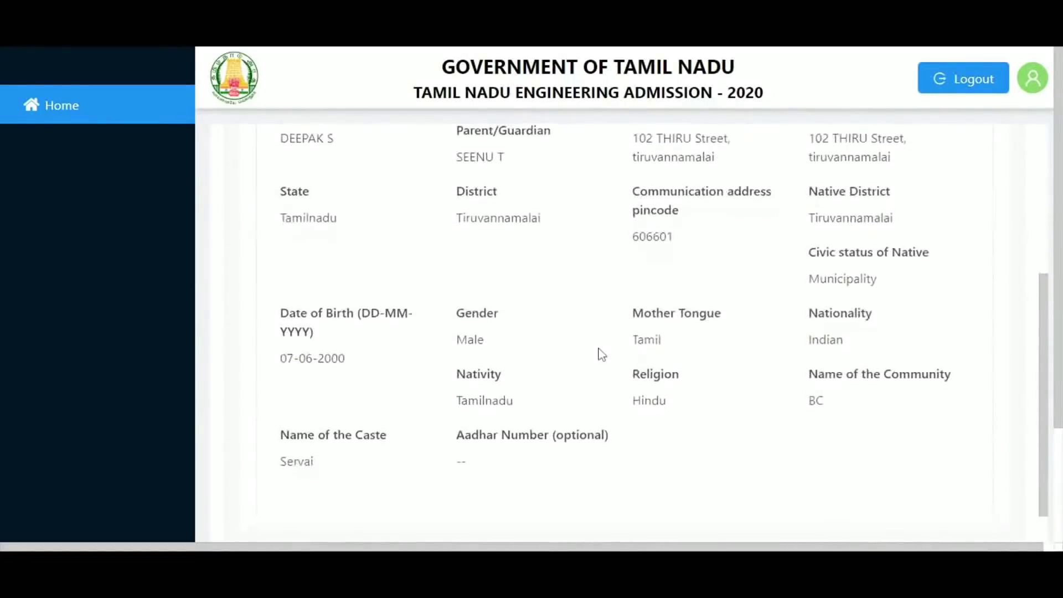
pyautogui.scroll(6, 600, 353)
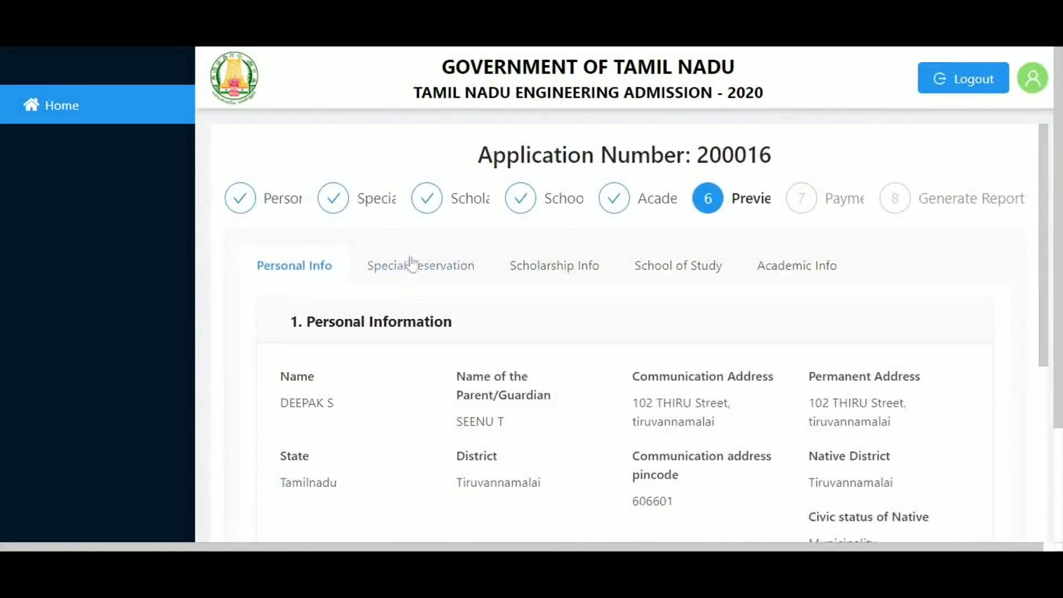
pyautogui.click(413, 266)
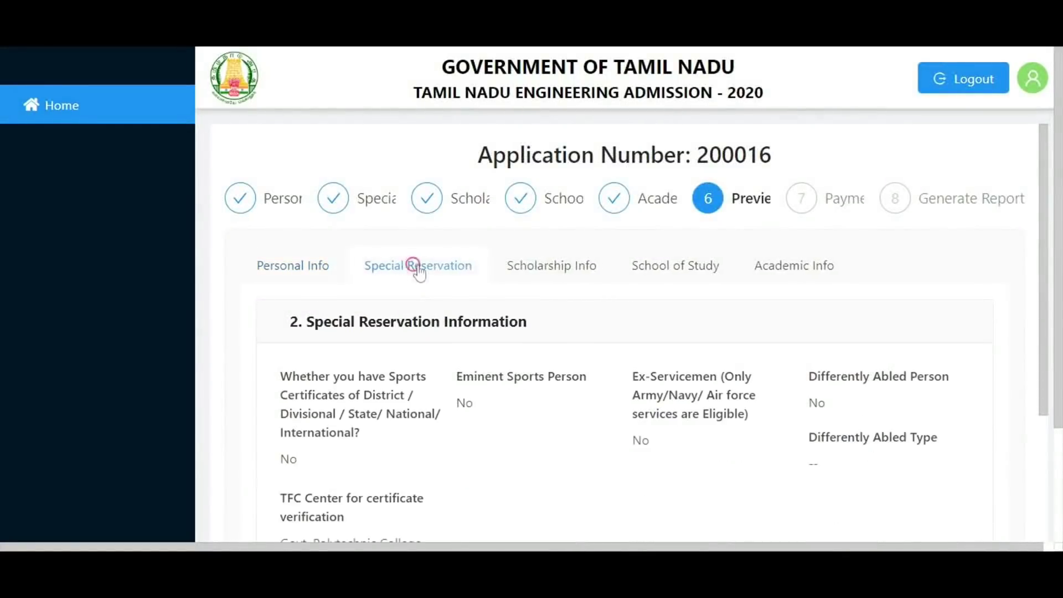
pyautogui.click(547, 279)
pyautogui.scroll(-2, 651, 346)
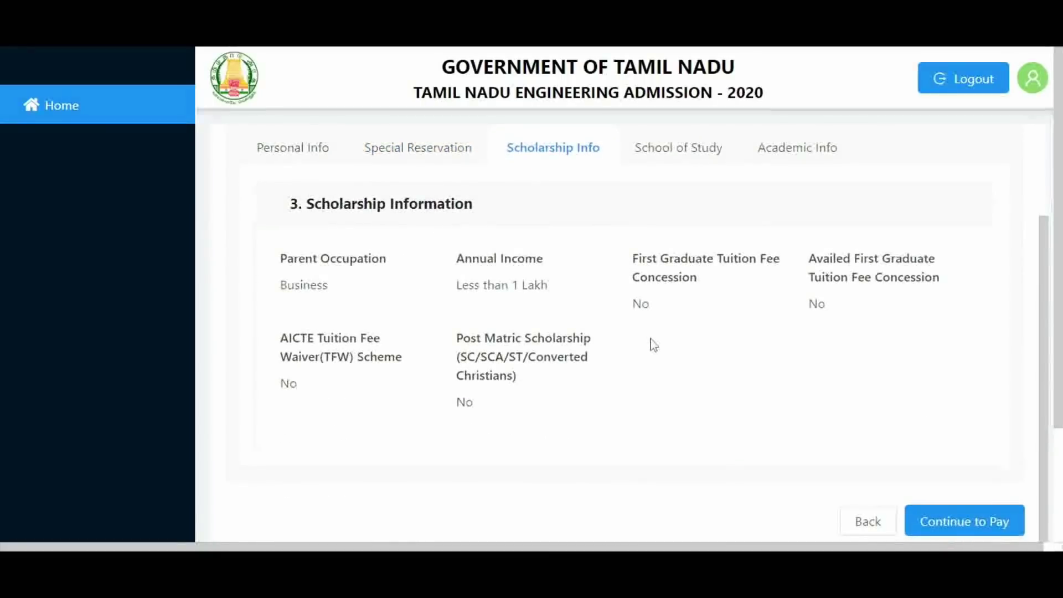
# Step: Confirm proceeding to payment, review the ₹500 fee gateways, and advance to Generate Report
pyautogui.click(942, 528)
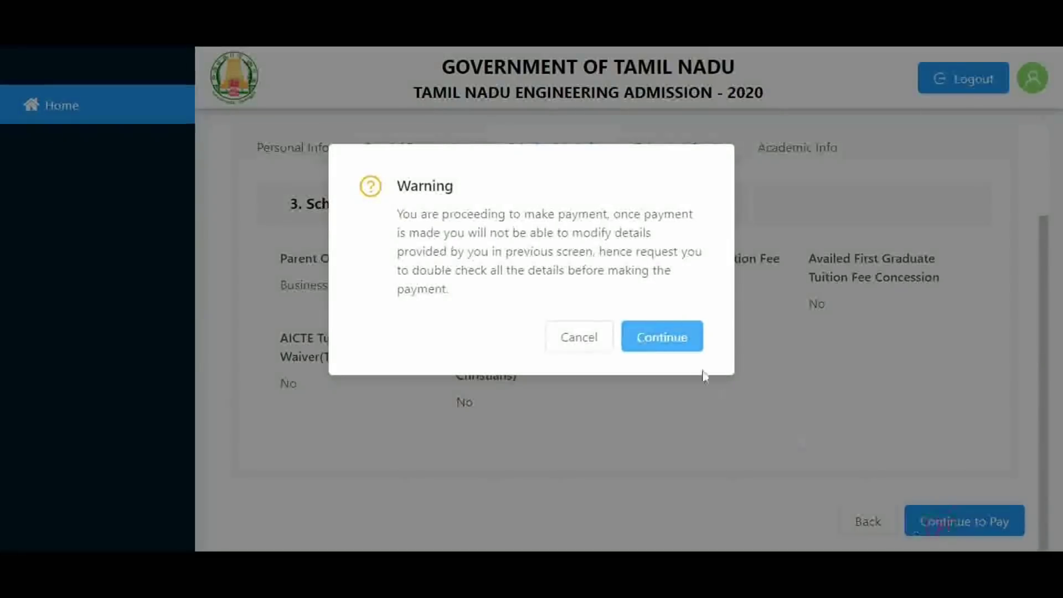
pyautogui.click(699, 346)
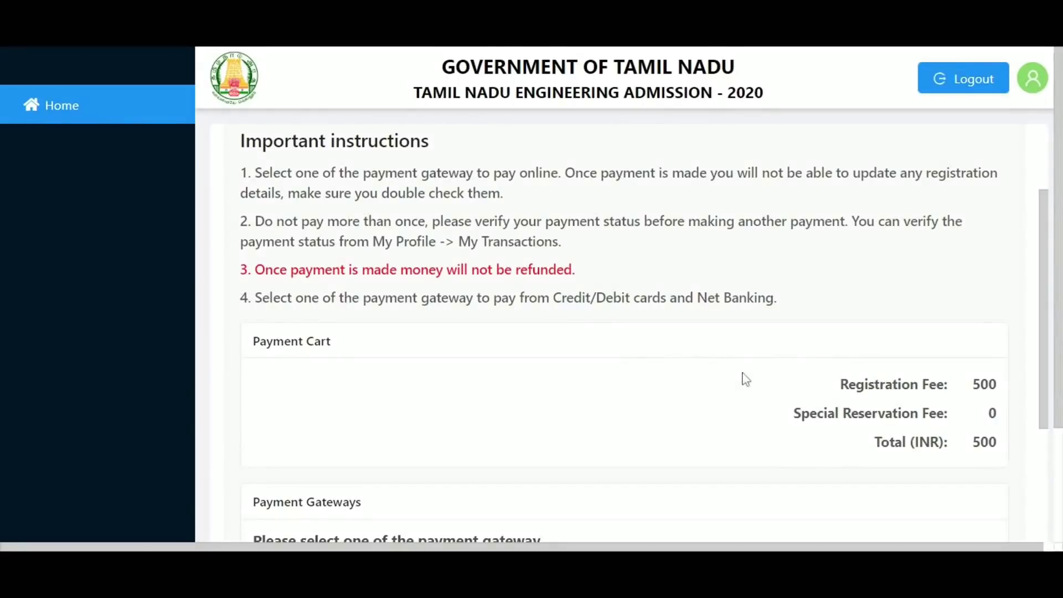
pyautogui.scroll(-1, 745, 379)
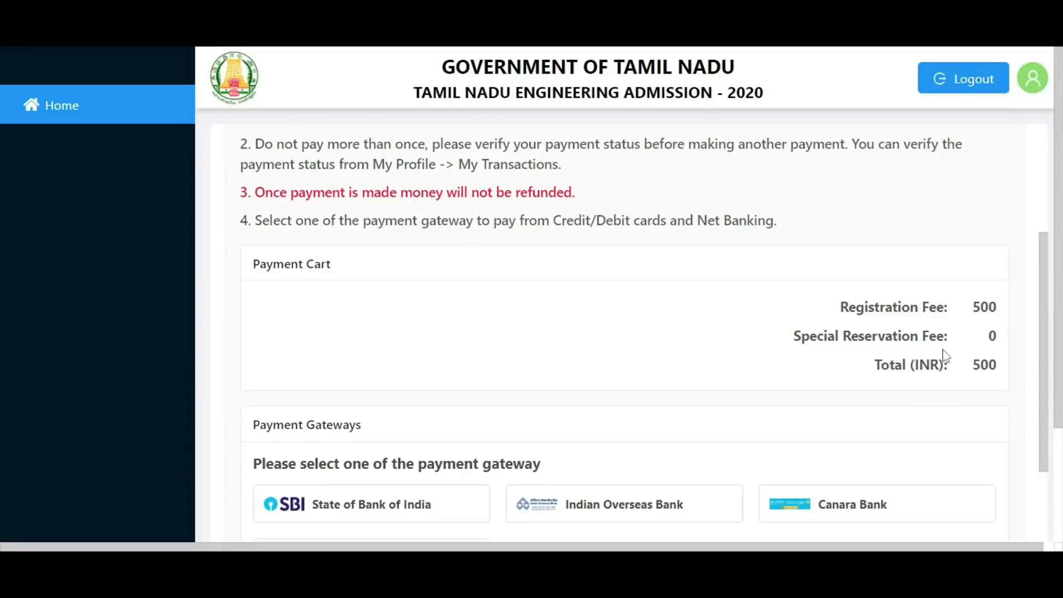
pyautogui.scroll(-2, 724, 384)
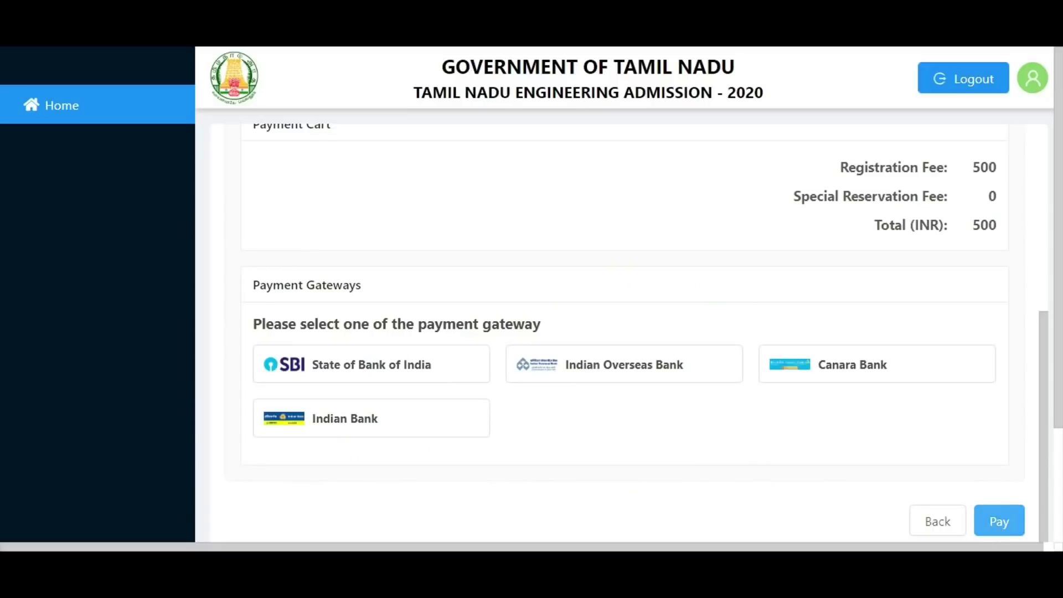
pyautogui.click(949, 524)
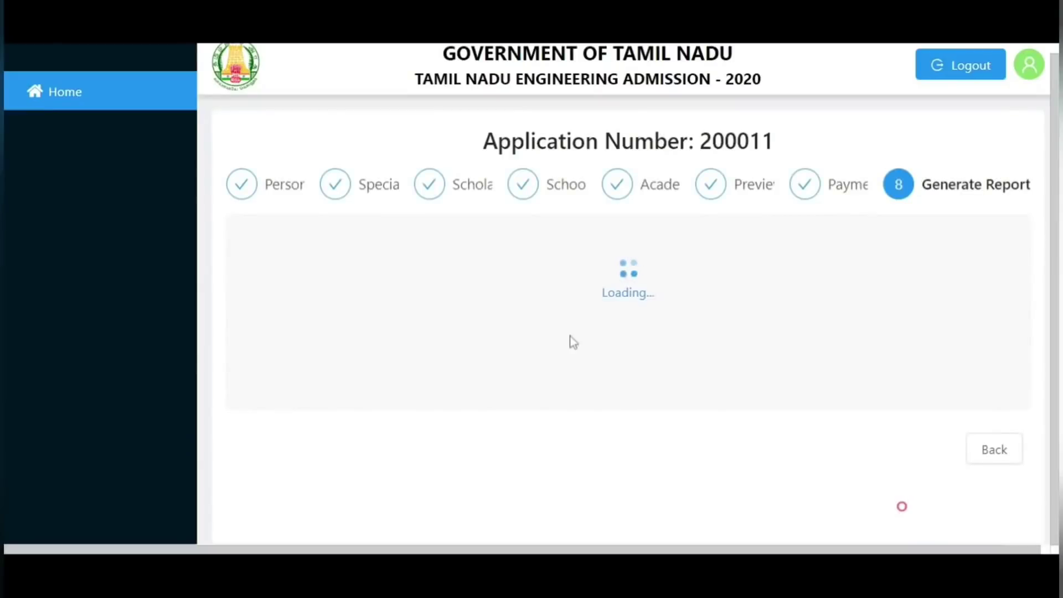